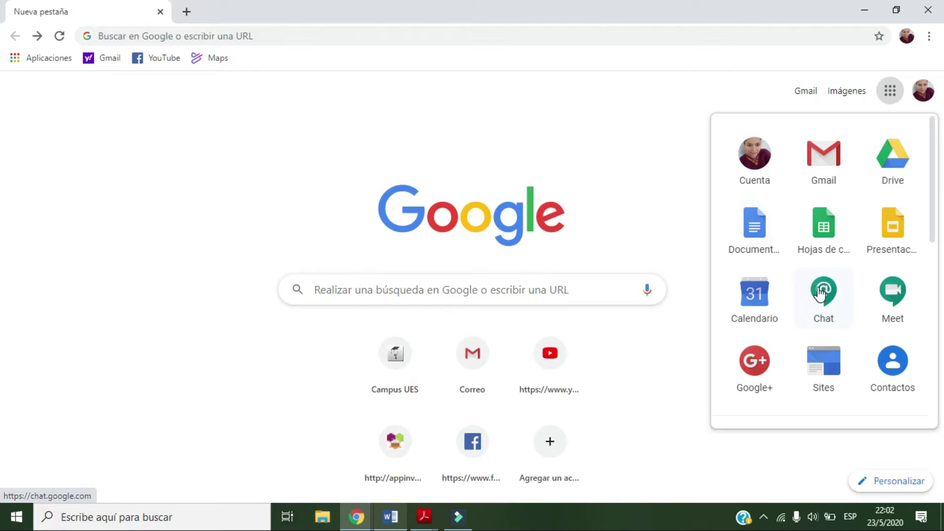
scroll(898, 297, down, 3)
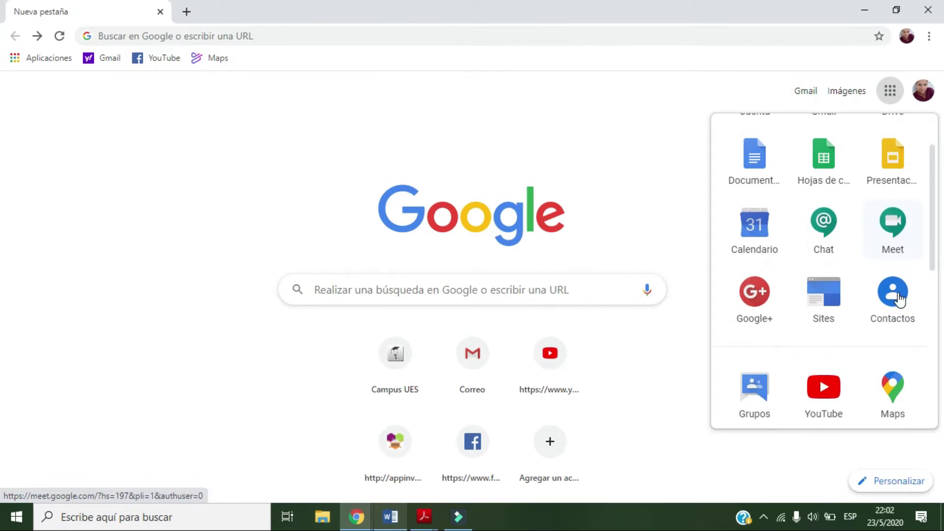
scroll(865, 317, down, 3)
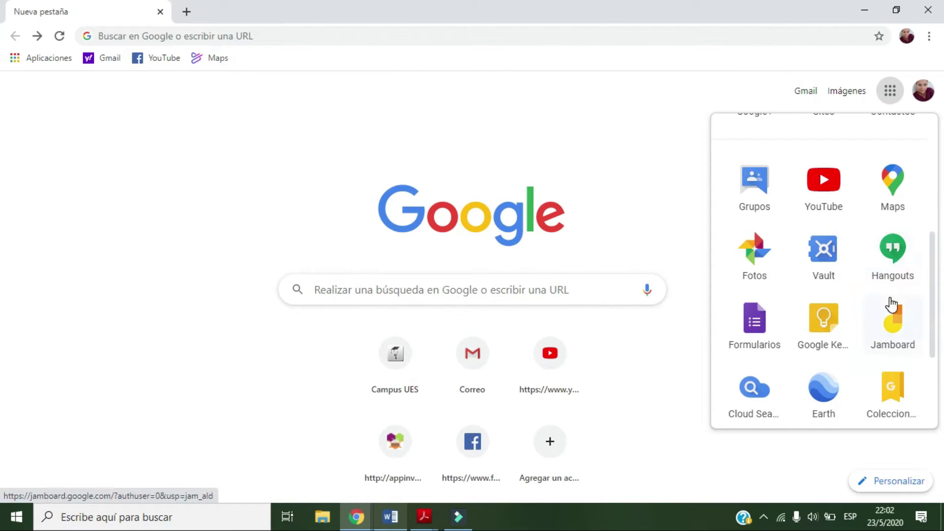
scroll(893, 300, down, 2)
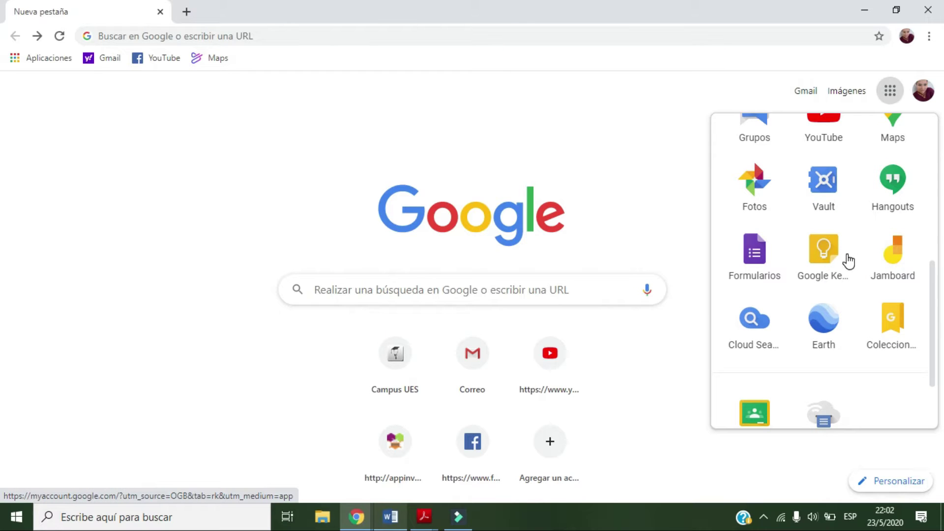
scroll(816, 319, down, 2)
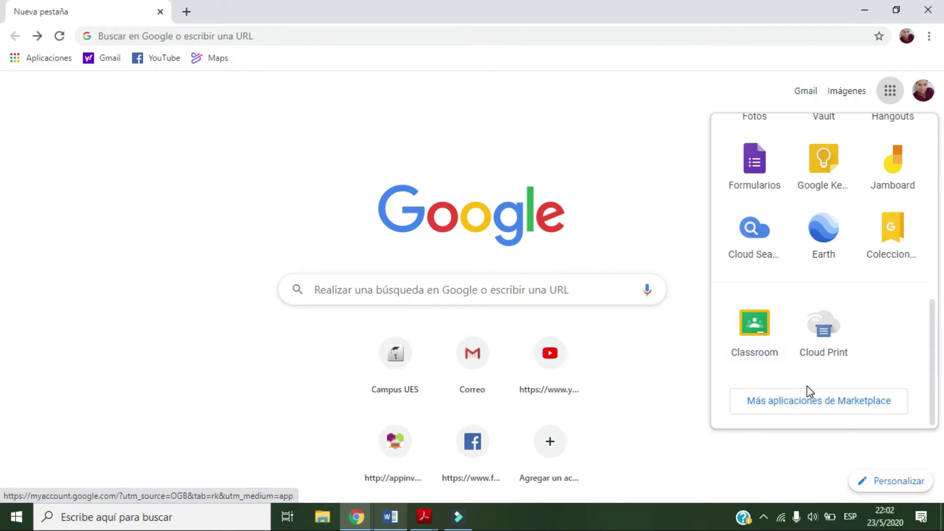
click(819, 410)
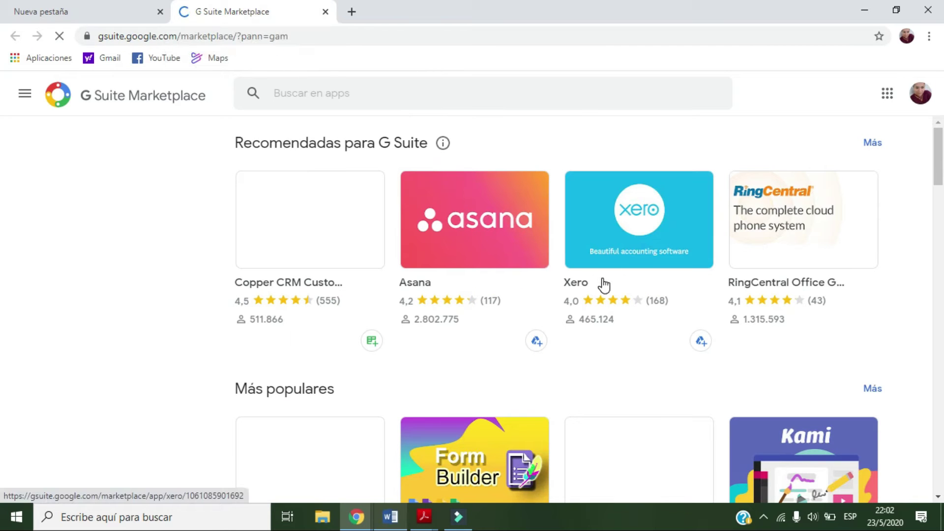
scroll(557, 273, down, 4)
scroll(555, 271, down, 20)
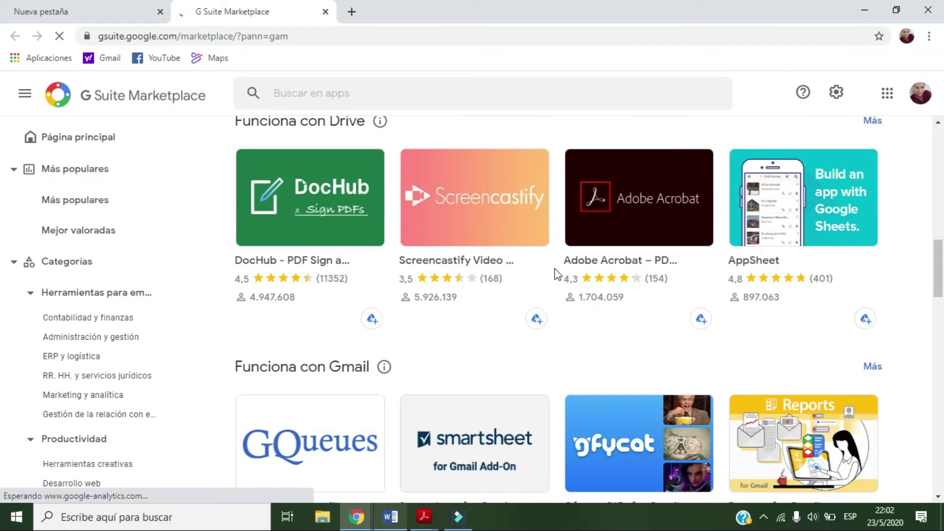
scroll(557, 273, down, 5)
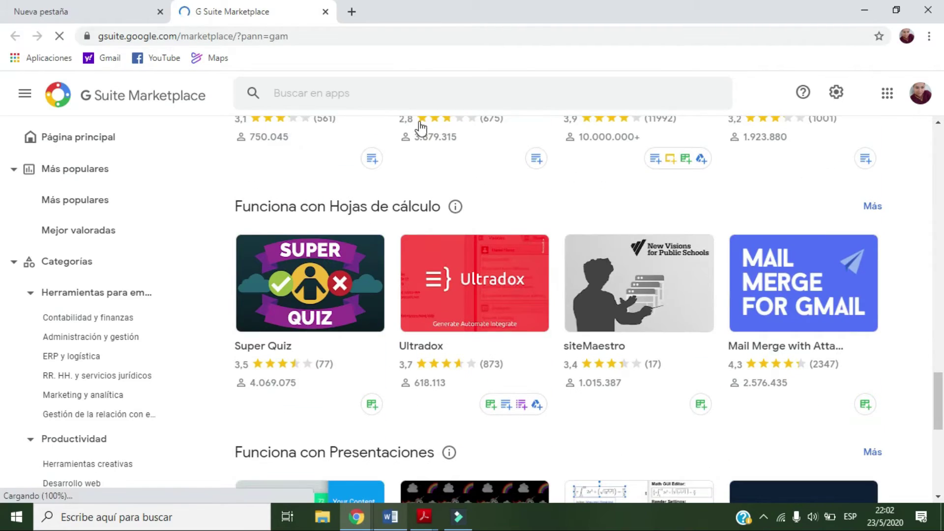
click(324, 12)
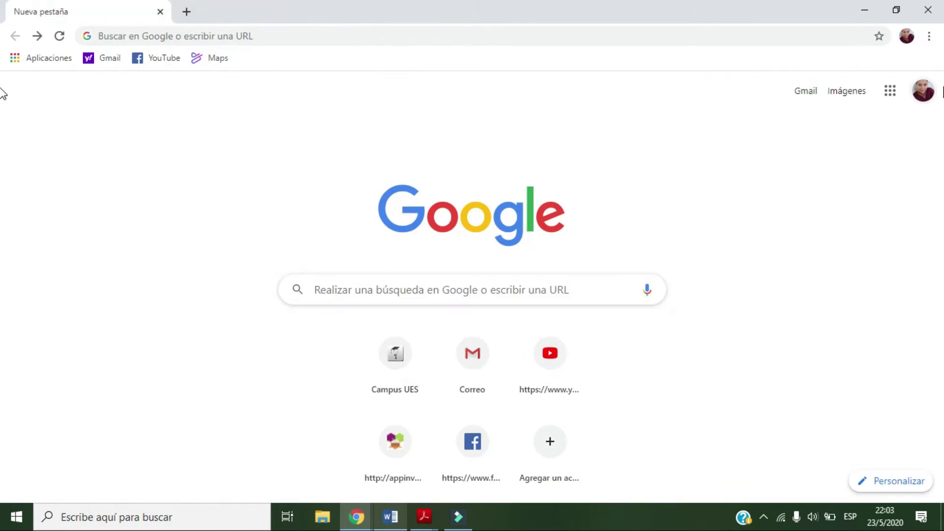
Launch Google Classroom in a new Chrome tab from the Google apps panel
click(890, 90)
scroll(870, 339, down, 5)
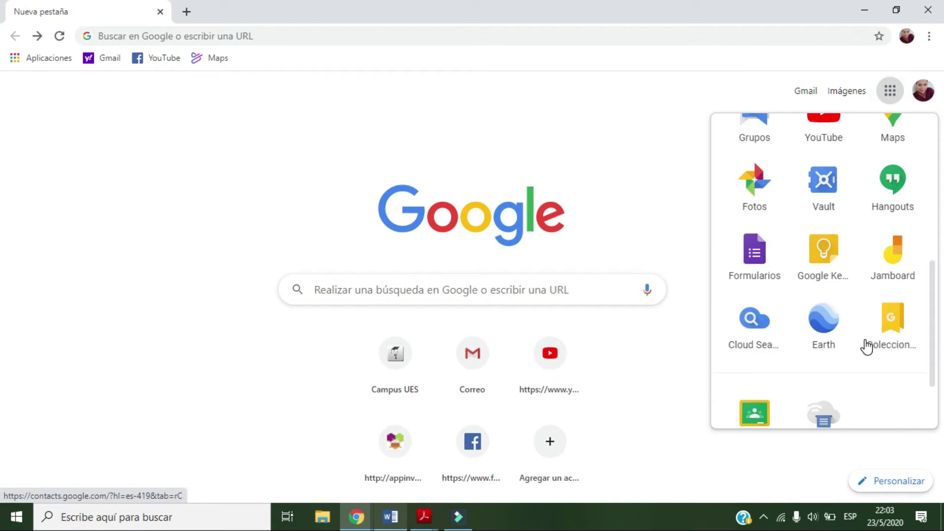
scroll(866, 347, down, 2)
click(751, 322)
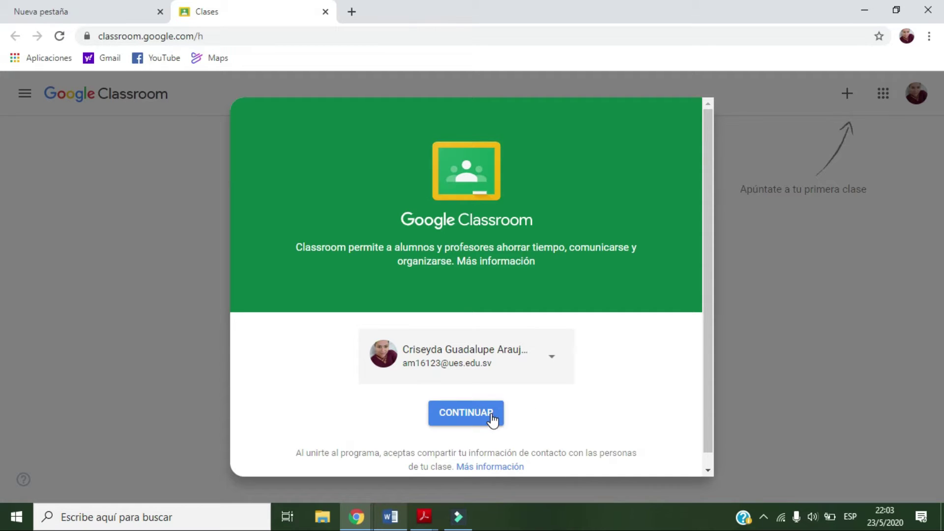
Confirm the school account with CONTINUAR and join Classroom as a teacher (SOY PROFESOR)
click(555, 361)
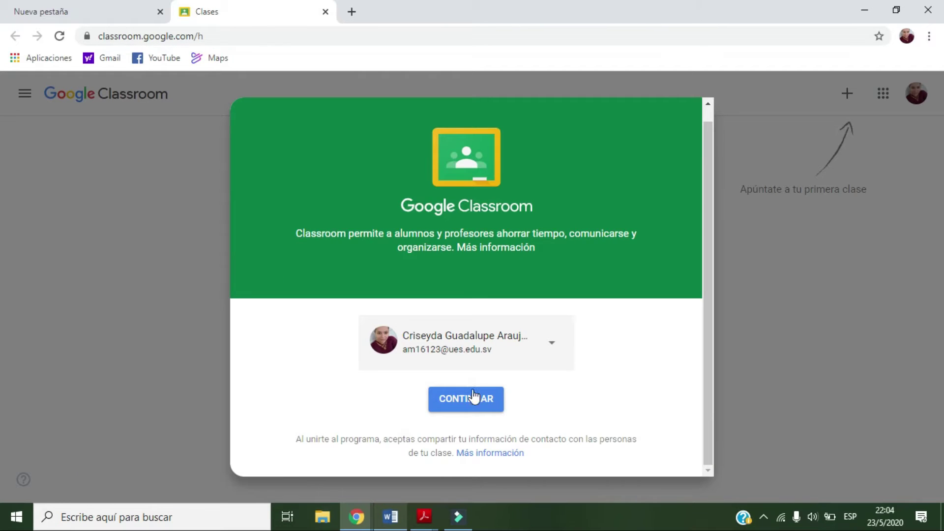
click(476, 400)
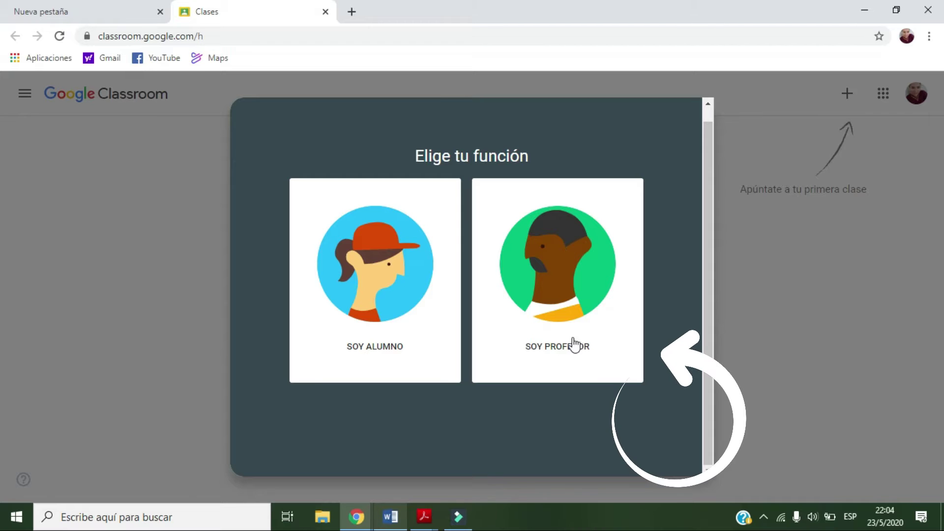
click(568, 265)
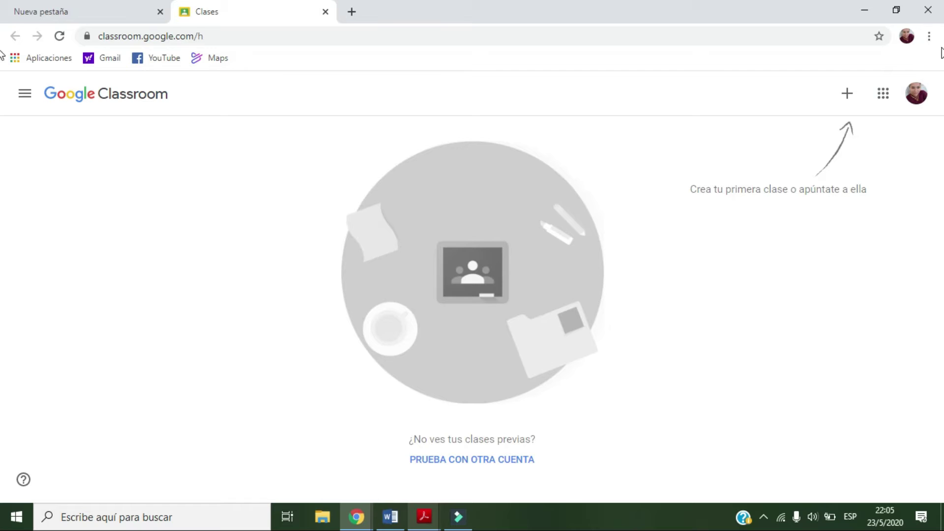
Choose 'Crear una clase' from the + menu at top right
click(848, 96)
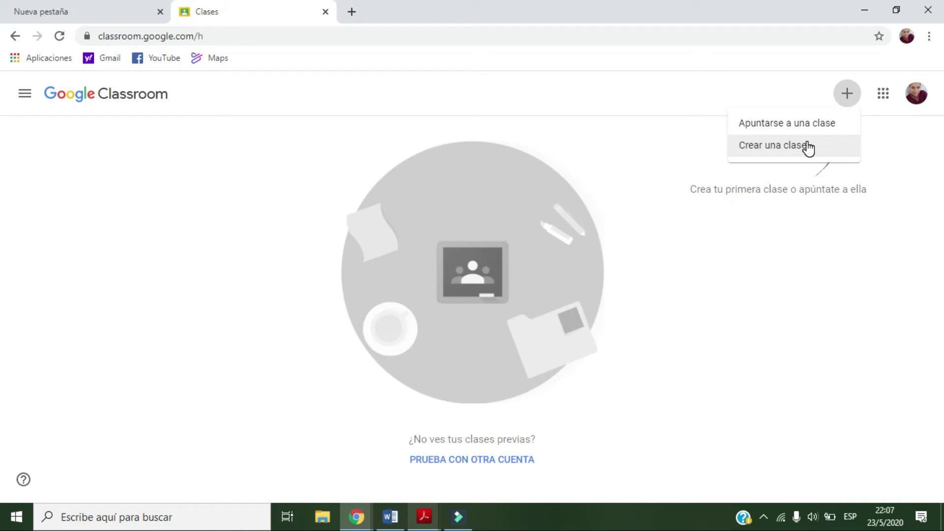
click(805, 153)
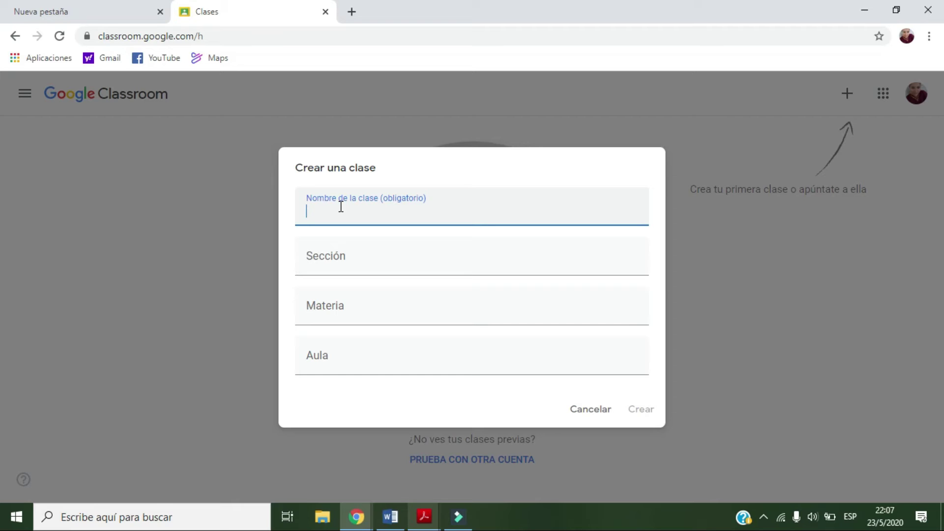
Create the class with Nombre 'Informatica', Sección '"B"', Materia 'Informatica' and Aula '1'
text(Informatica)
click(354, 263)
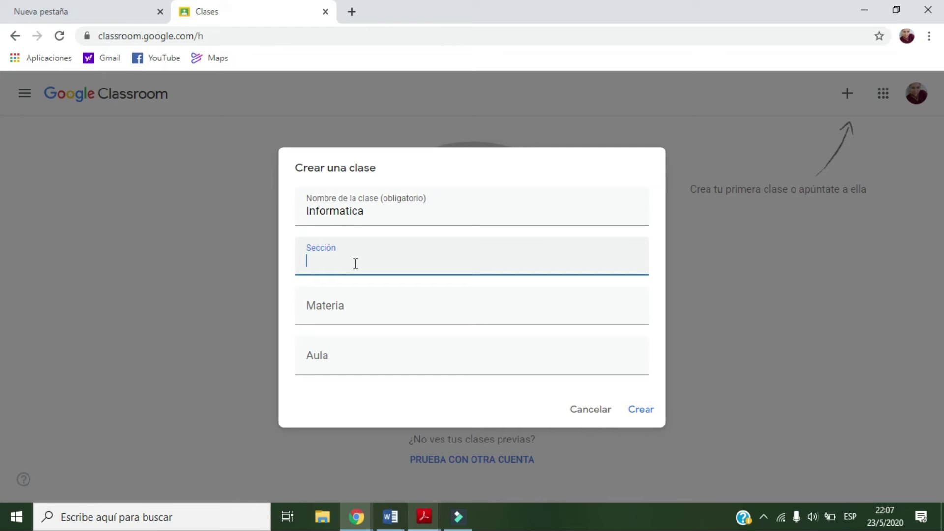
text("B")
click(342, 307)
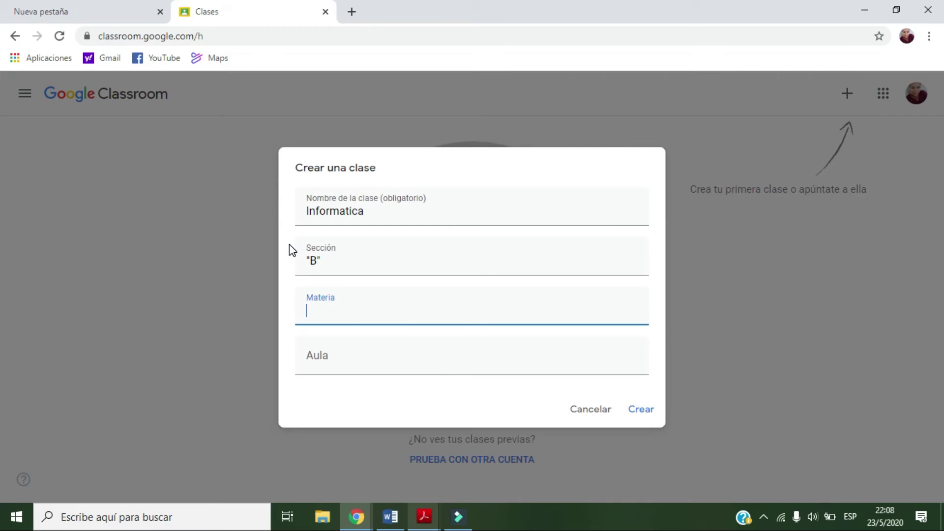
click(357, 309)
text(Informatica)
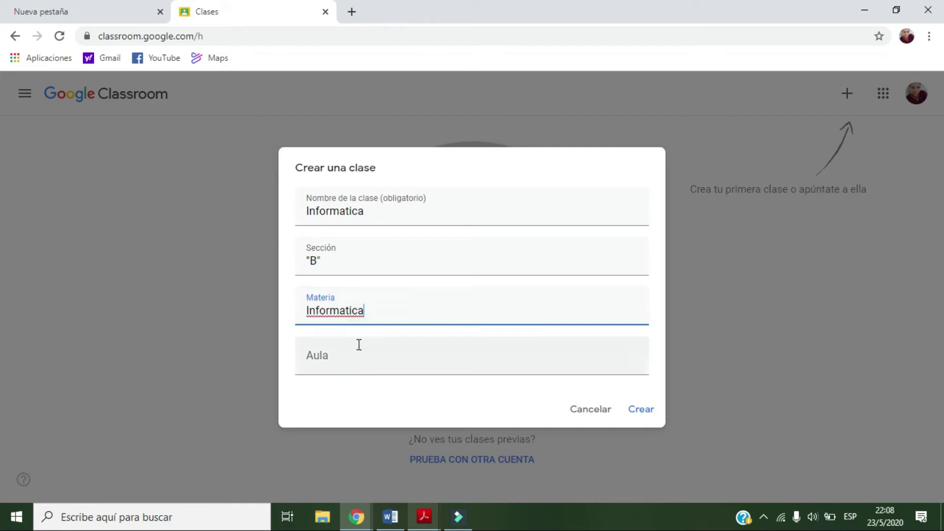
click(355, 365)
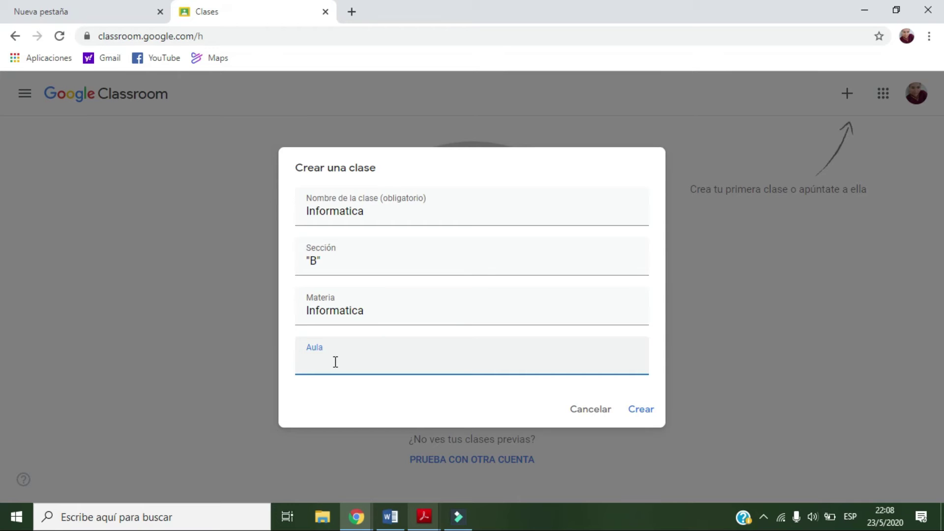
text(1)
click(640, 413)
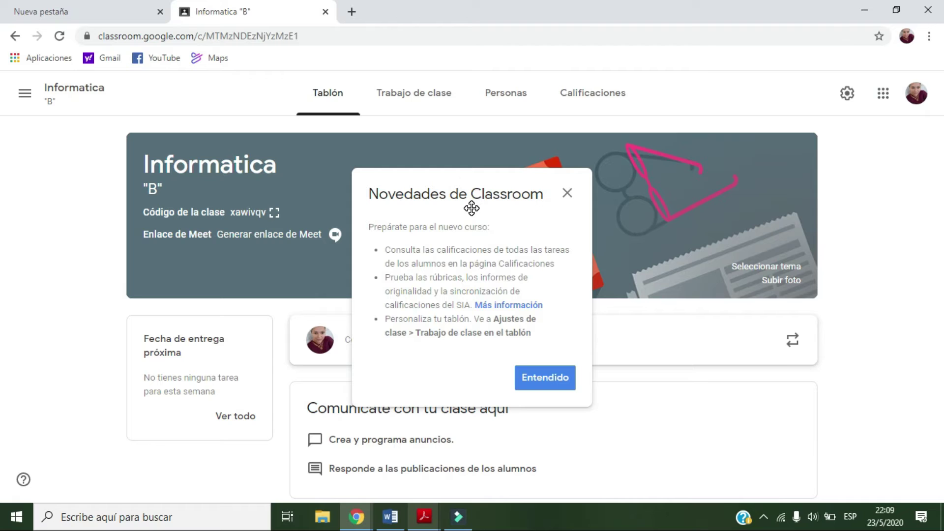
Move the 'Novedades de Classroom' notice aside and close it with Entendido
drag(480, 184, 717, 191)
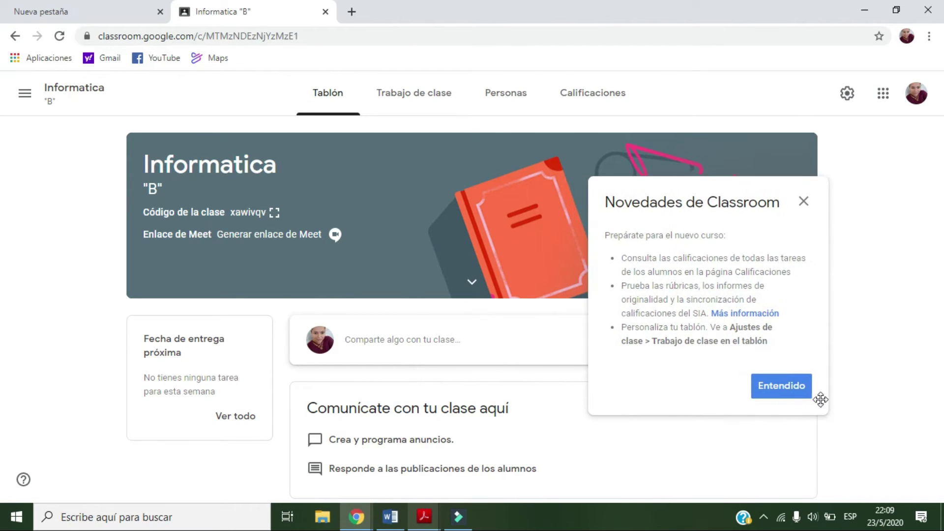
click(796, 394)
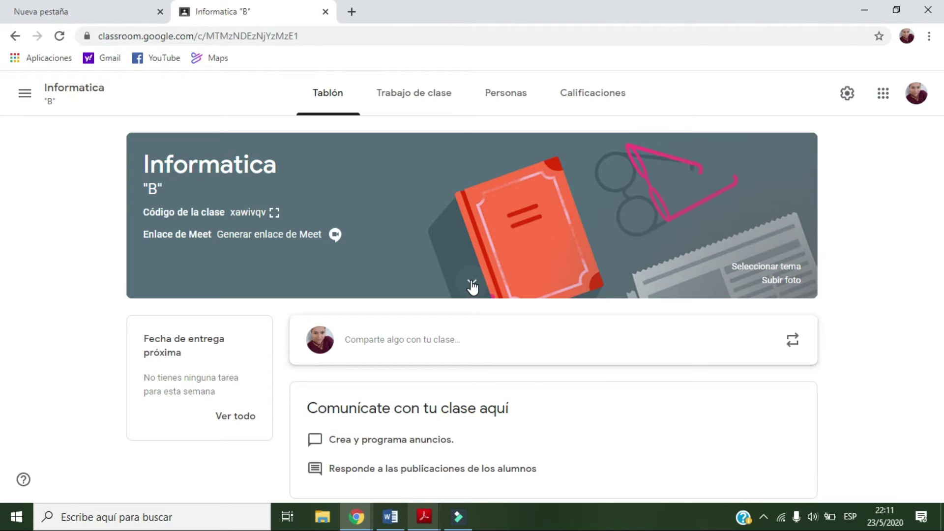
Expand the class banner to show Materia Informatica and Aula 1
click(472, 284)
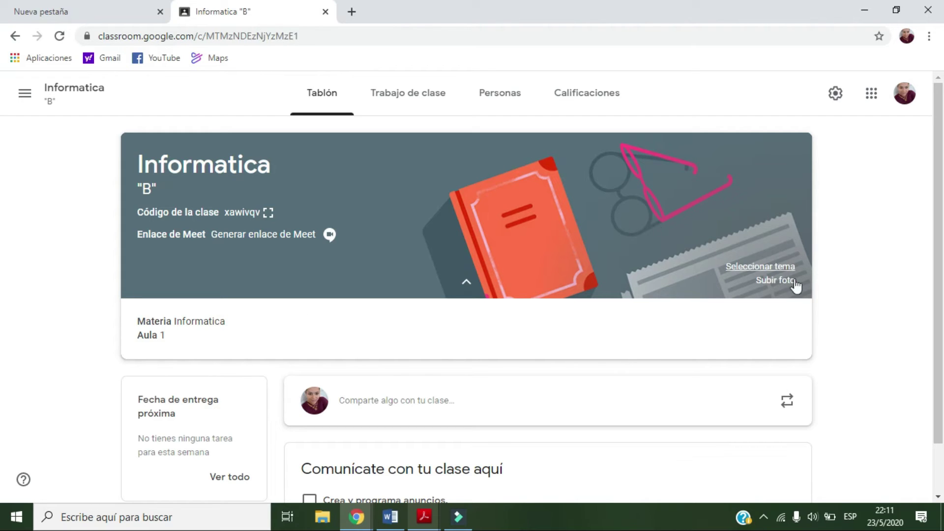
Apply the laptop-and-tablets illustration from the General theme gallery to the class banner
click(765, 268)
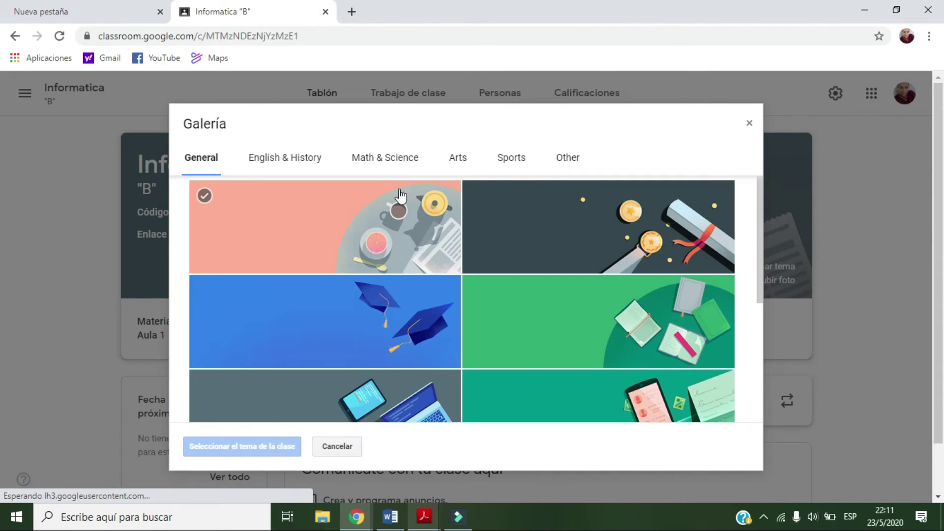
click(469, 351)
scroll(530, 361, down, 1)
scroll(530, 361, down, 3)
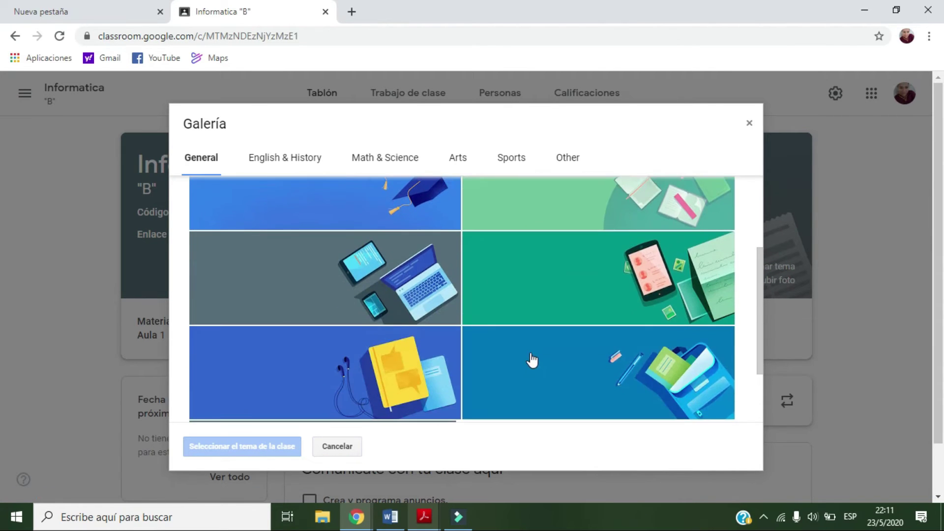
click(366, 289)
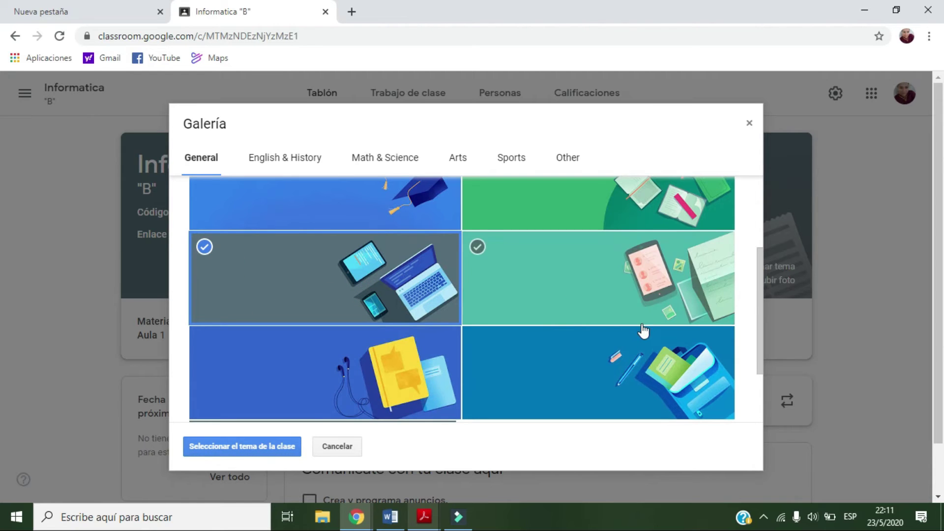
scroll(585, 321, down, 2)
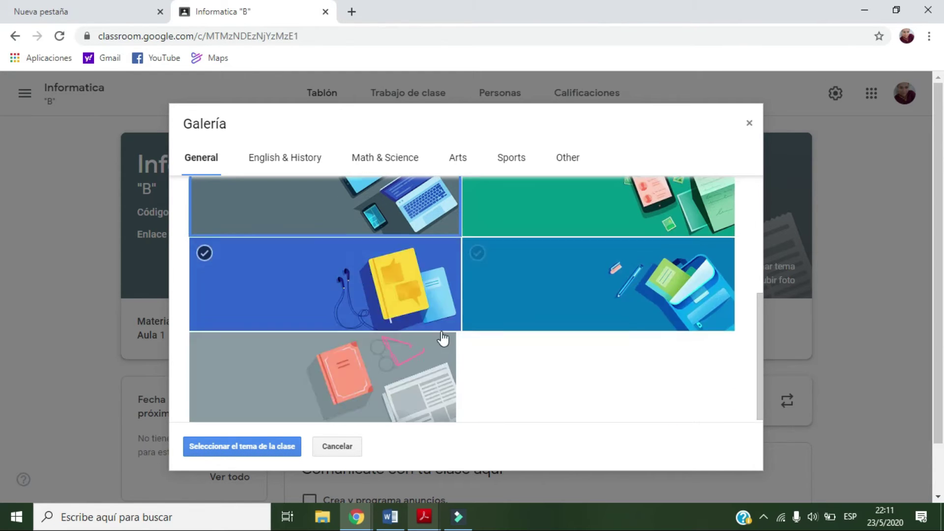
scroll(442, 339, up, 2)
click(231, 447)
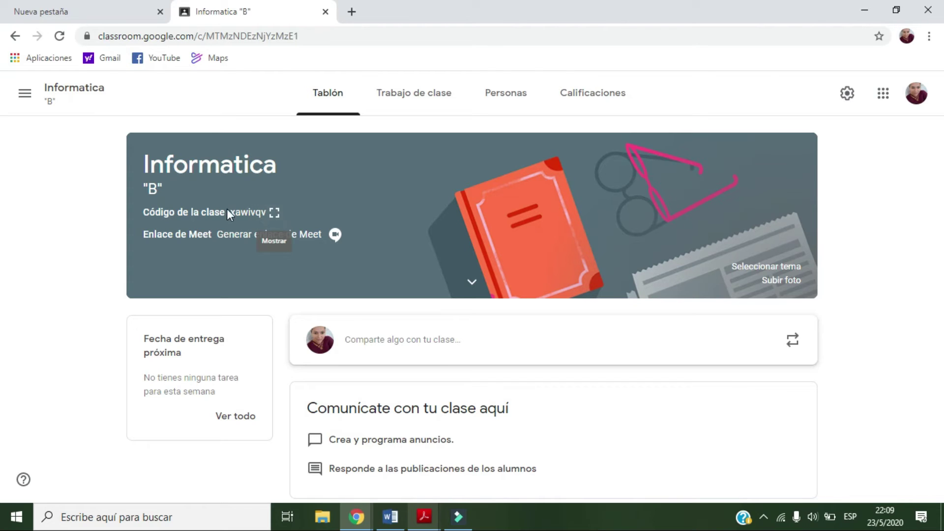
click(275, 213)
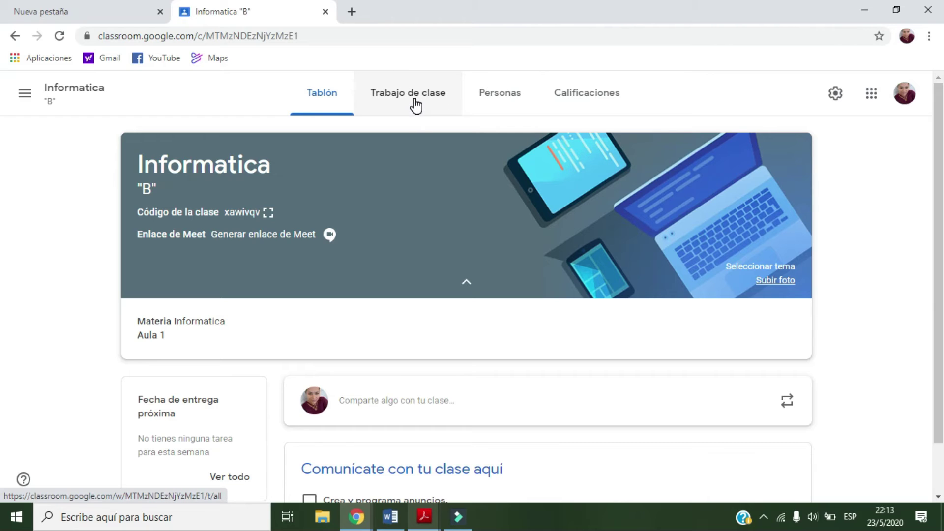
Go to the class's Personas page, passing through Trabajo de clase
click(416, 105)
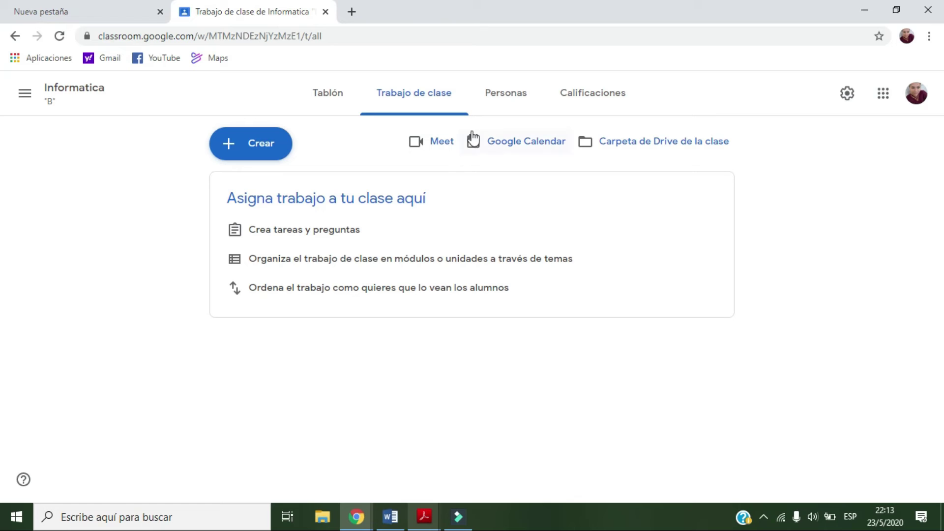
click(514, 101)
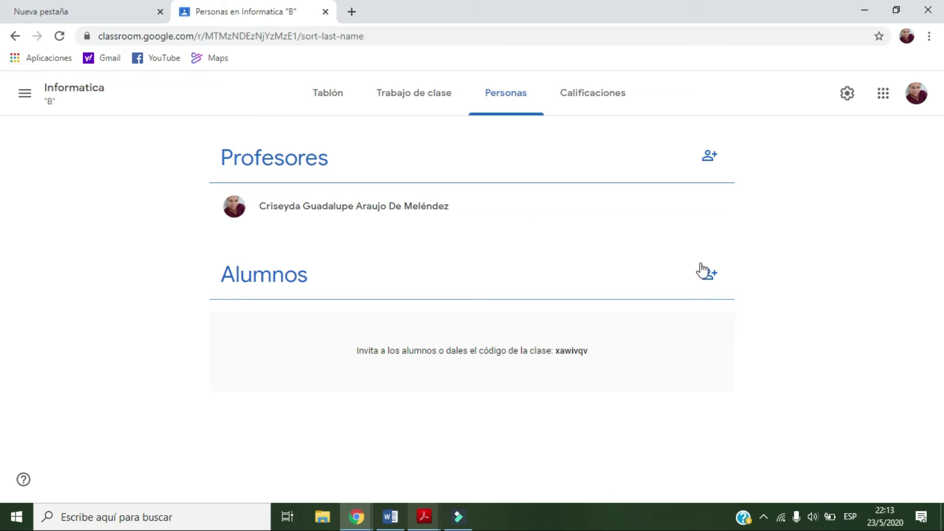
Try inviting a personal Gmail address as a student, then cancel after the domain refusal
click(709, 279)
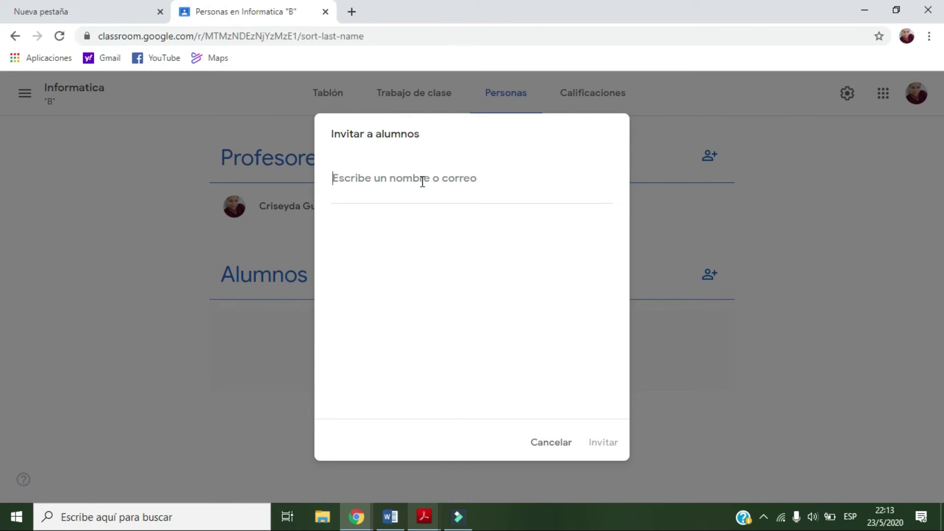
text(Iz)
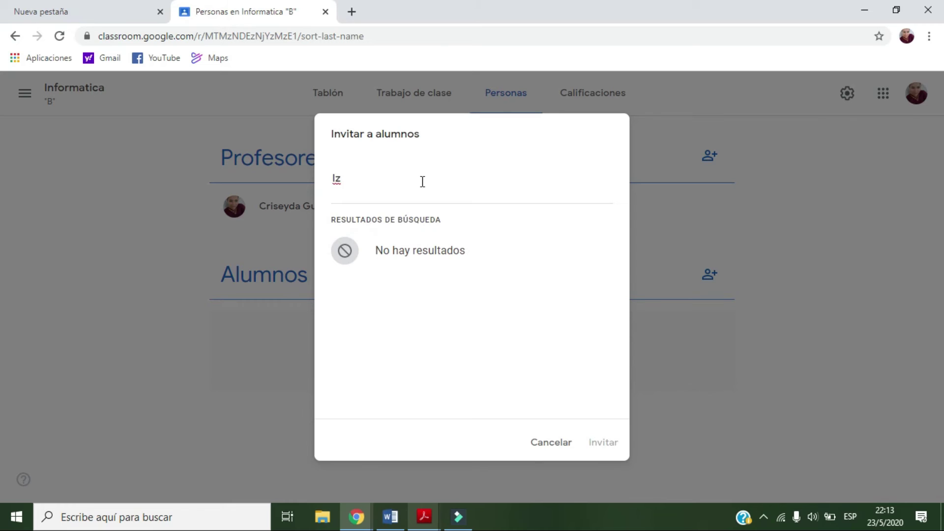
key(BackSpace)
key(BackSpace)
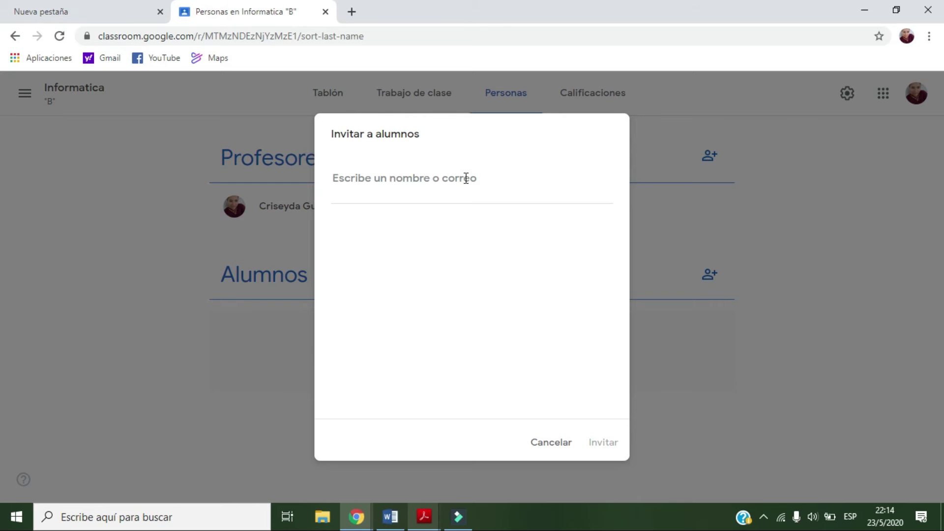
click(466, 178)
click(469, 246)
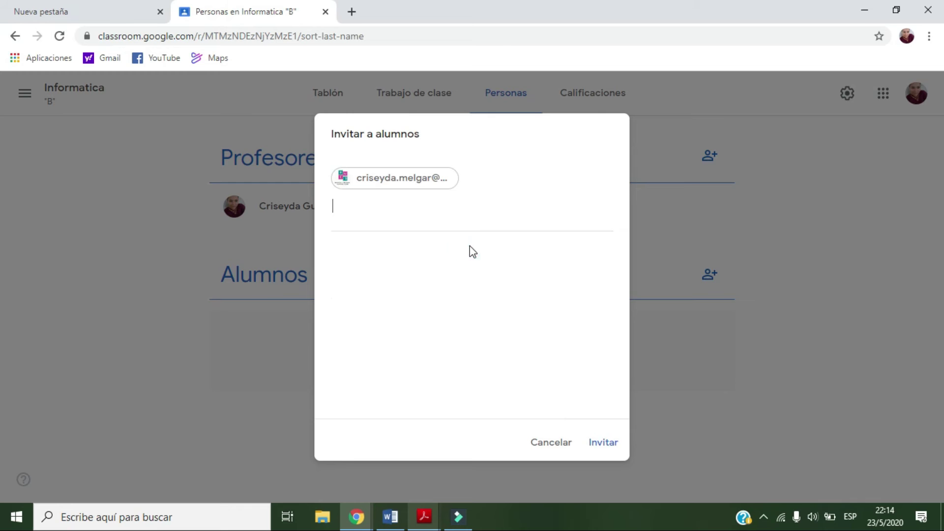
click(605, 445)
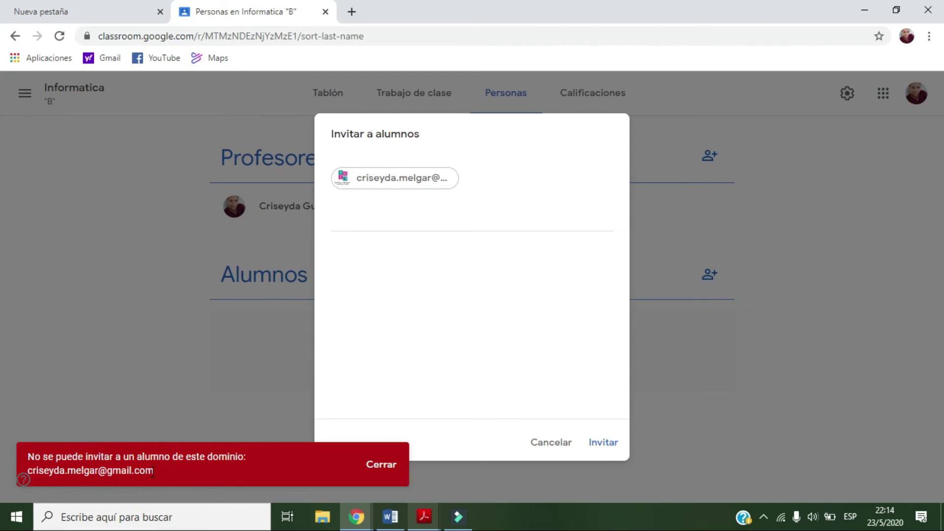
click(554, 443)
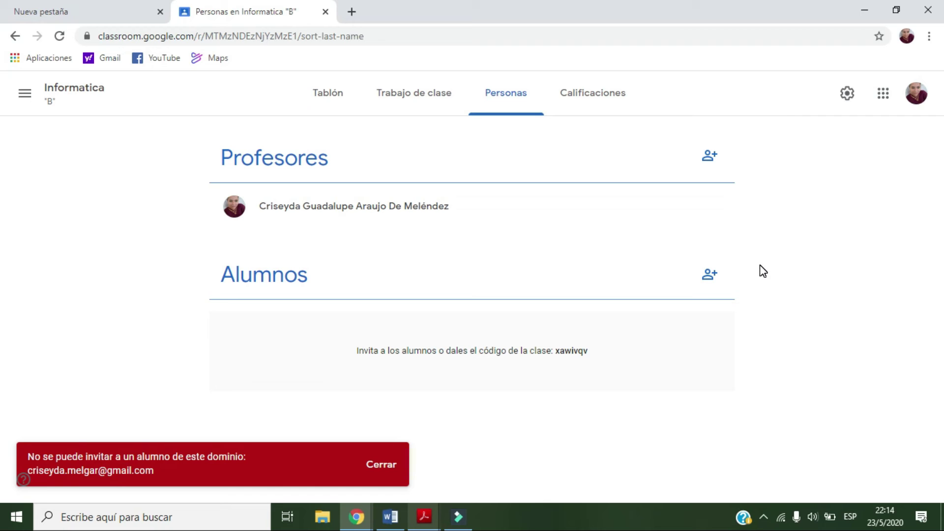
Invite the first school-domain student found by name search, after dismissing the error notice
click(715, 293)
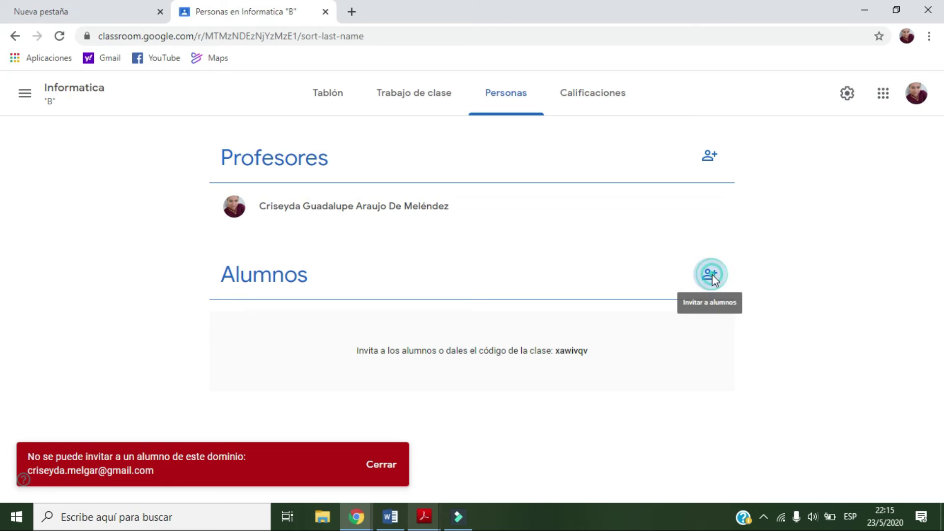
click(494, 184)
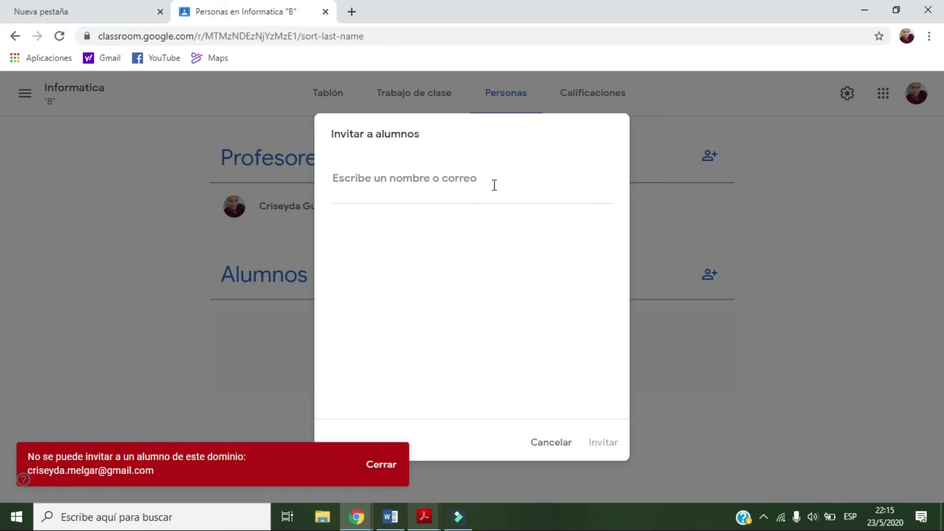
click(381, 467)
click(401, 177)
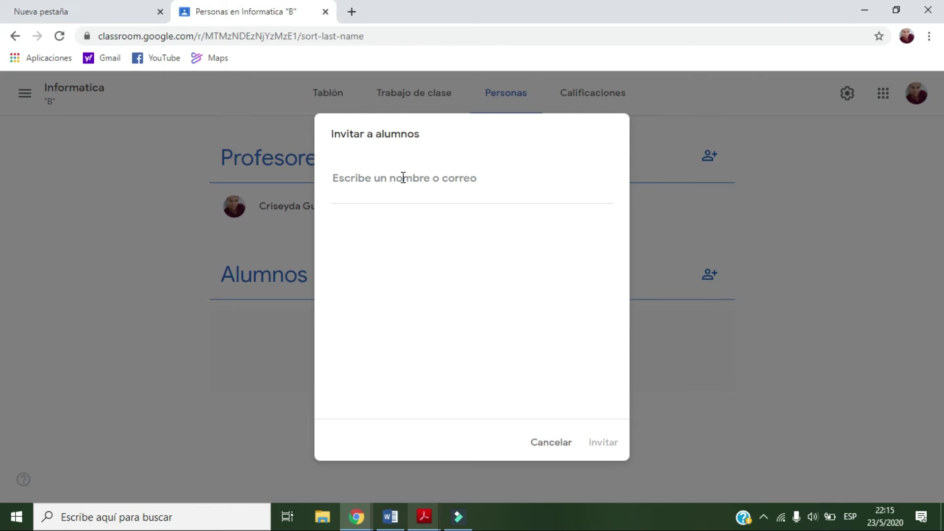
text(lz)
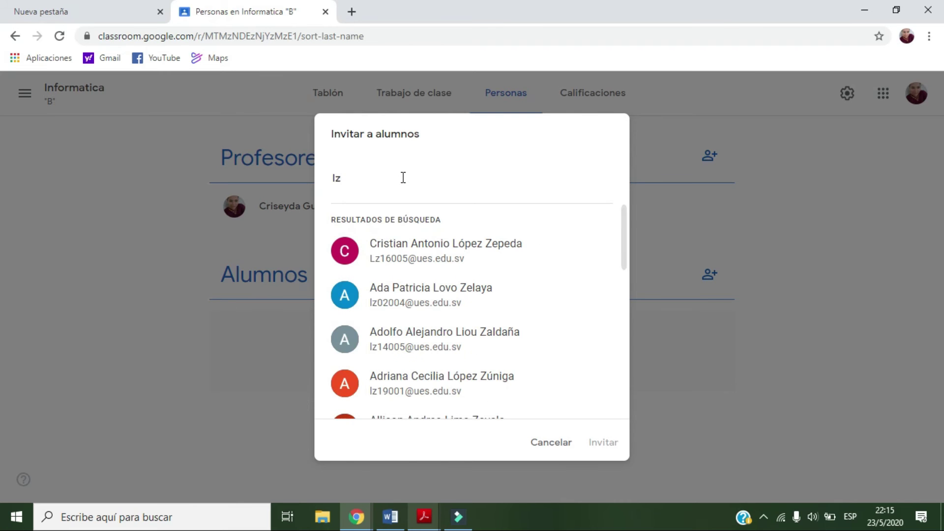
click(483, 256)
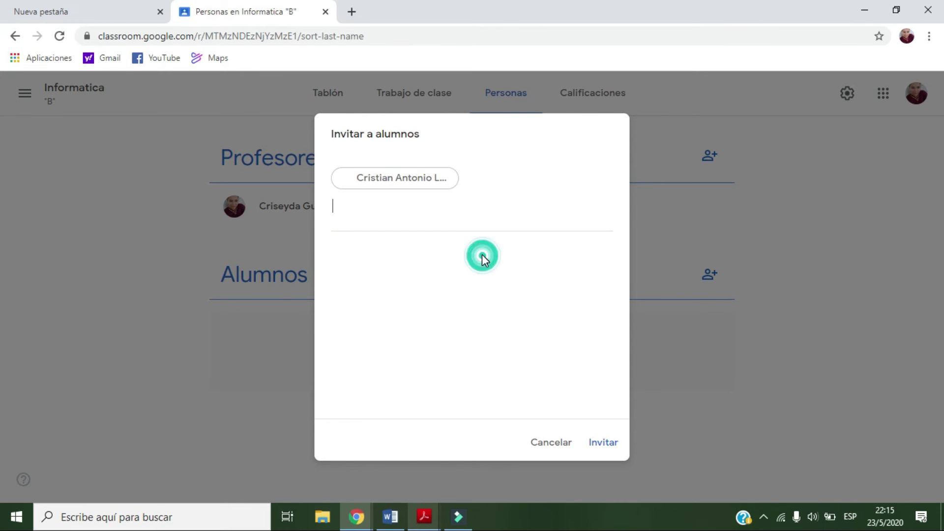
click(609, 443)
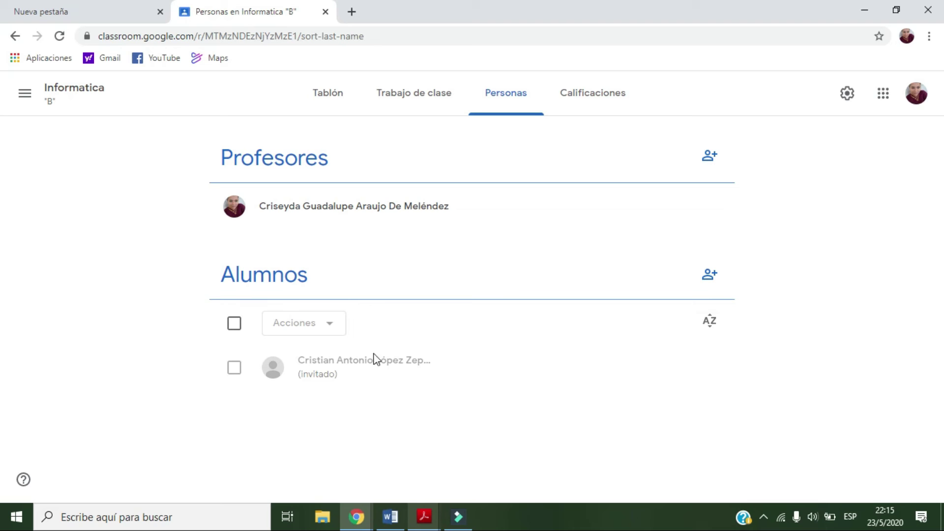
Start a student invitation and add the first two matching students as chips
click(713, 276)
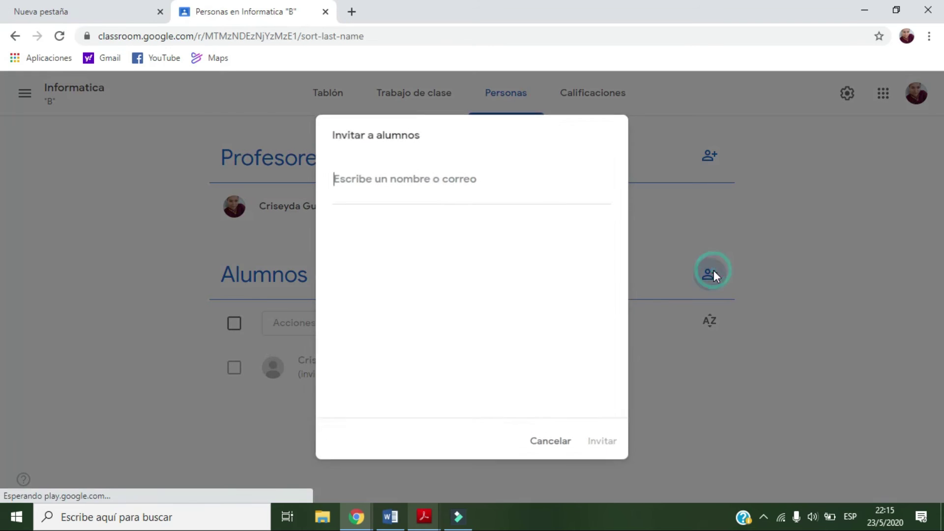
click(370, 177)
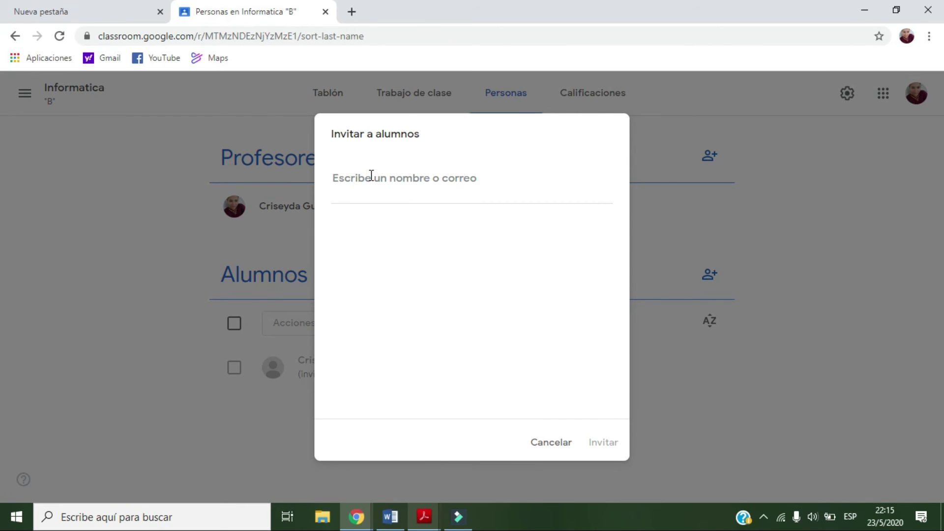
text(he)
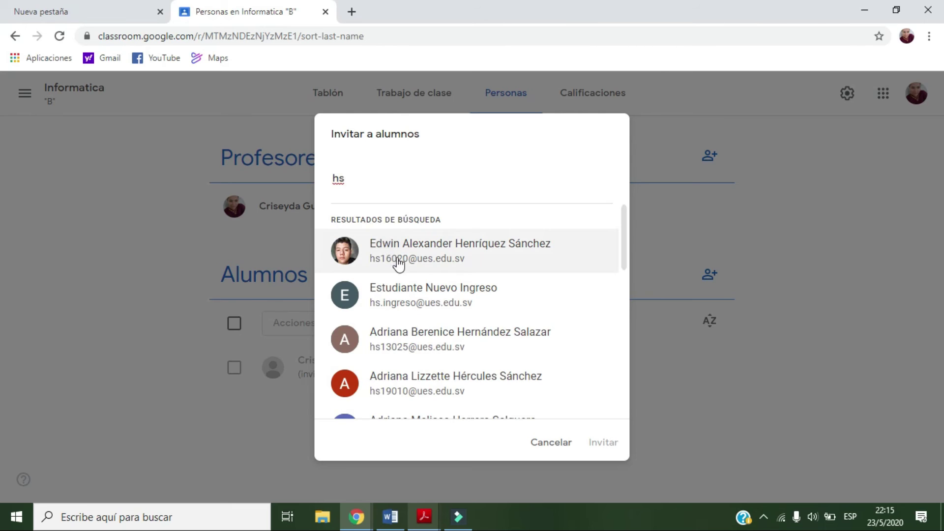
click(396, 260)
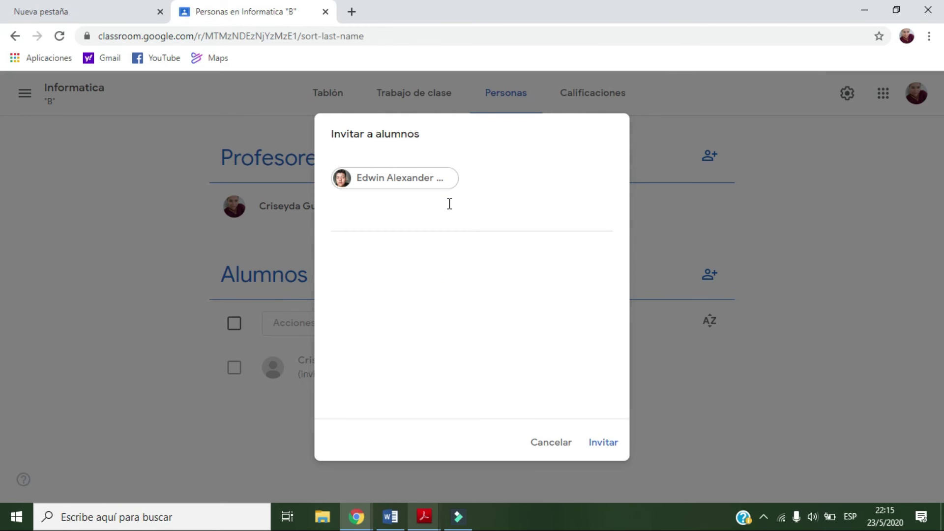
text(ch)
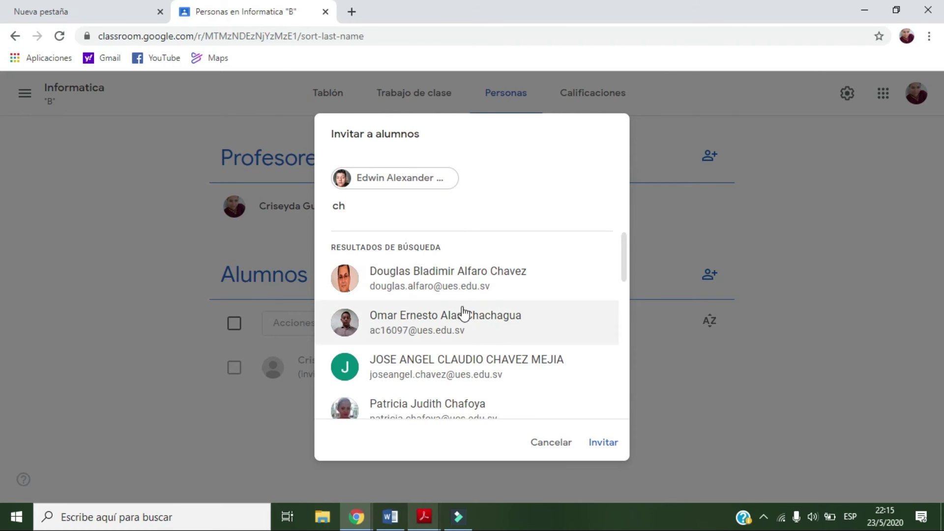
click(459, 316)
Add a third and fourth student, then send the invitations to all four
text(c)
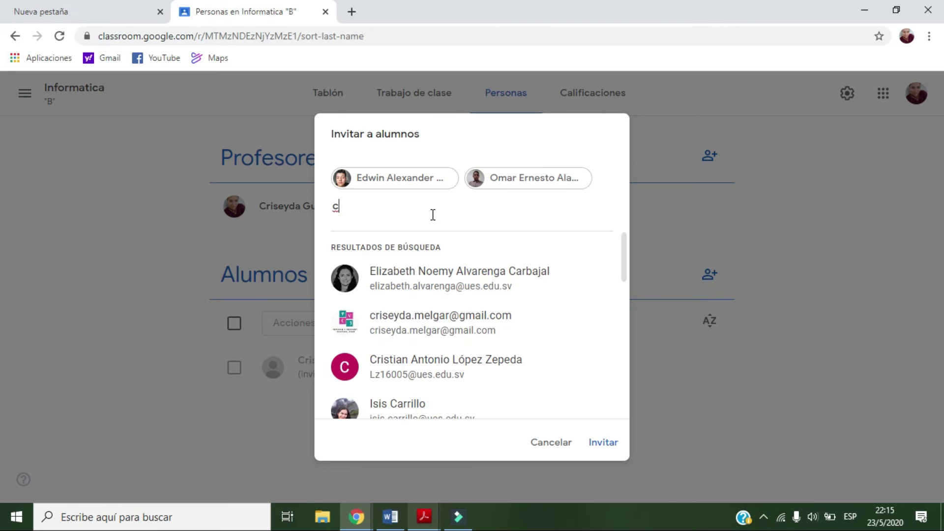
key(BackSpace)
text(eri)
text(k)
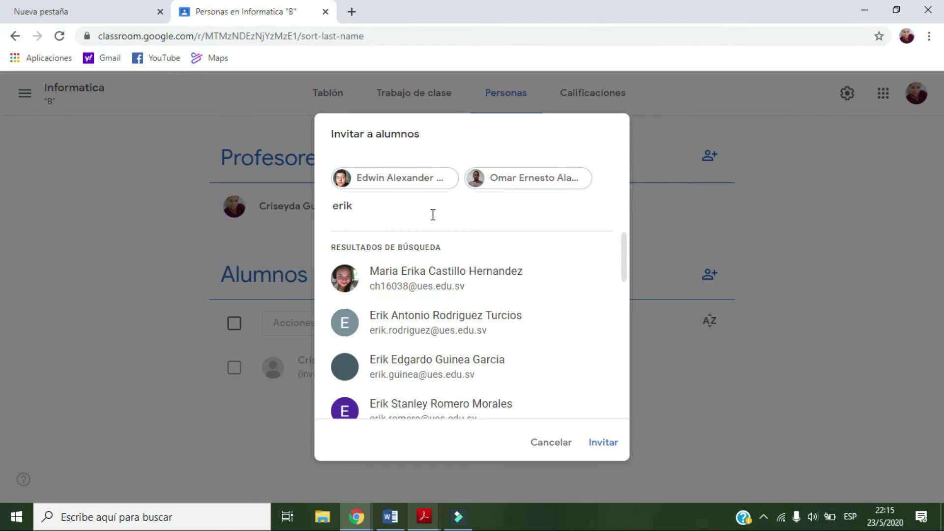
drag(371, 207, 328, 209)
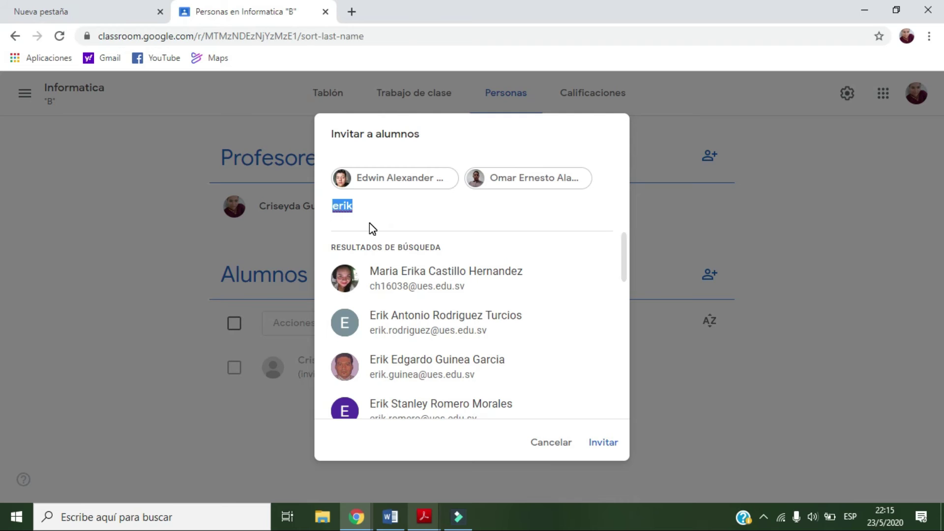
text(ch)
scroll(415, 344, down, 3)
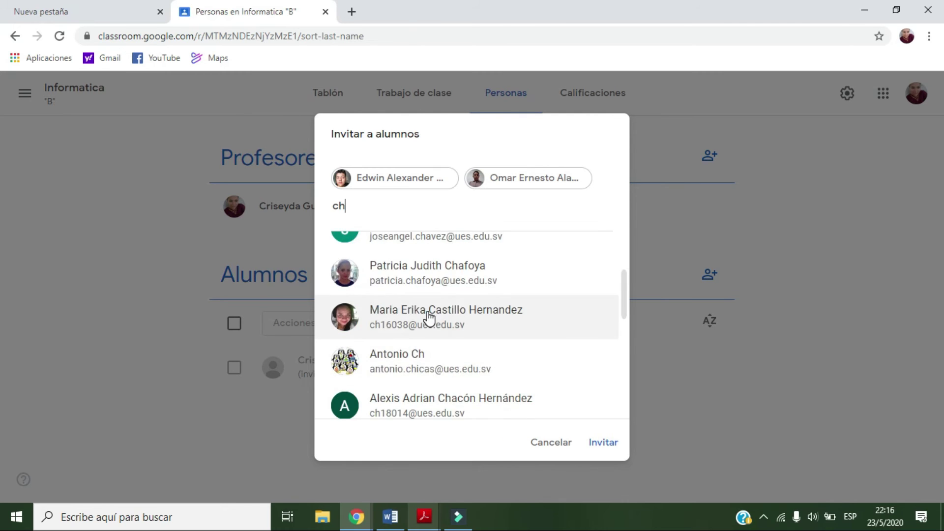
click(429, 318)
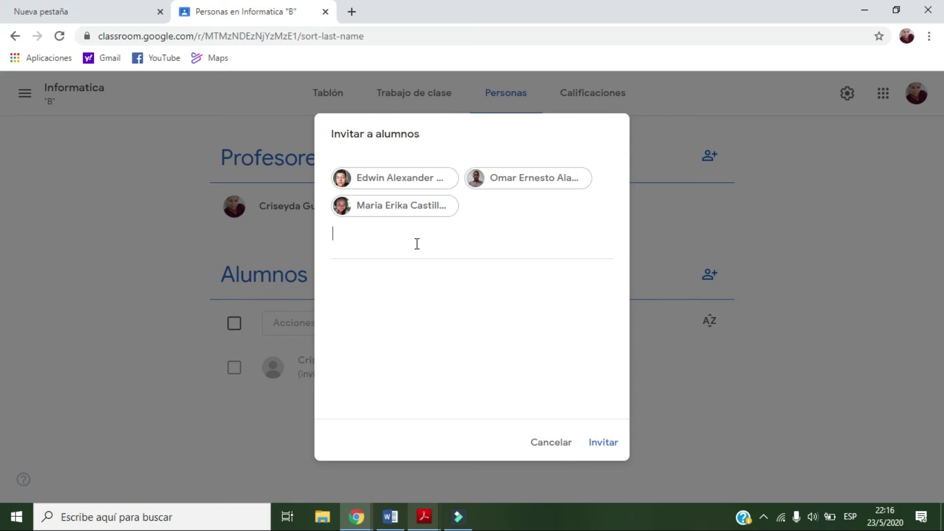
text(sil)
click(438, 300)
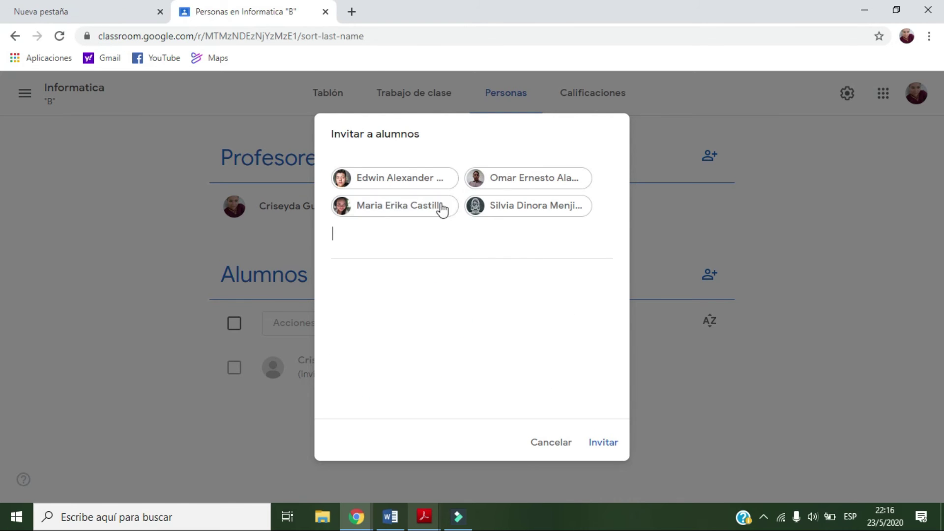
click(599, 442)
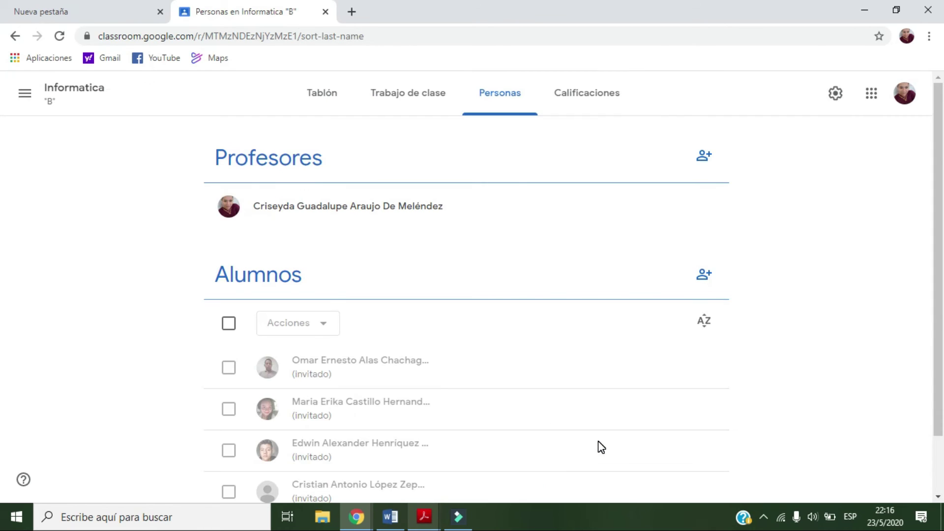
scroll(497, 357, down, 2)
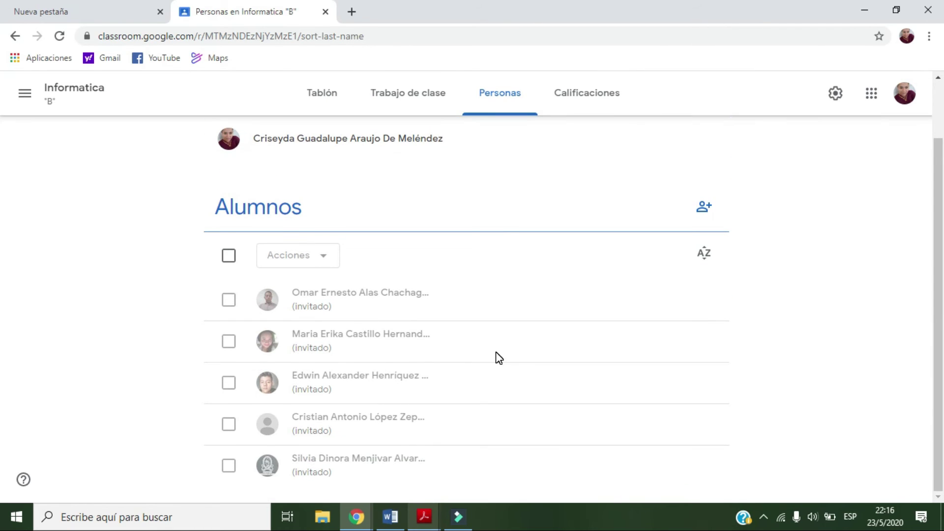
scroll(540, 349, up, 2)
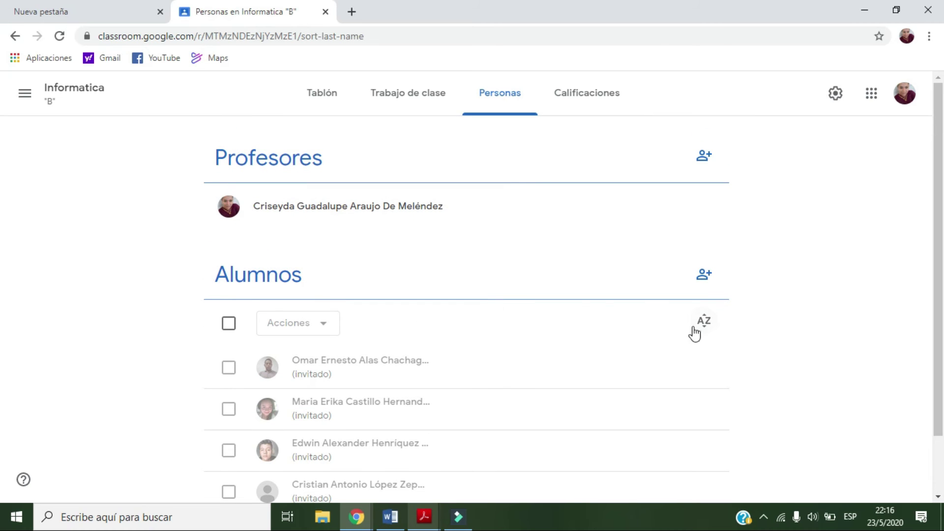
scroll(437, 337, down, 2)
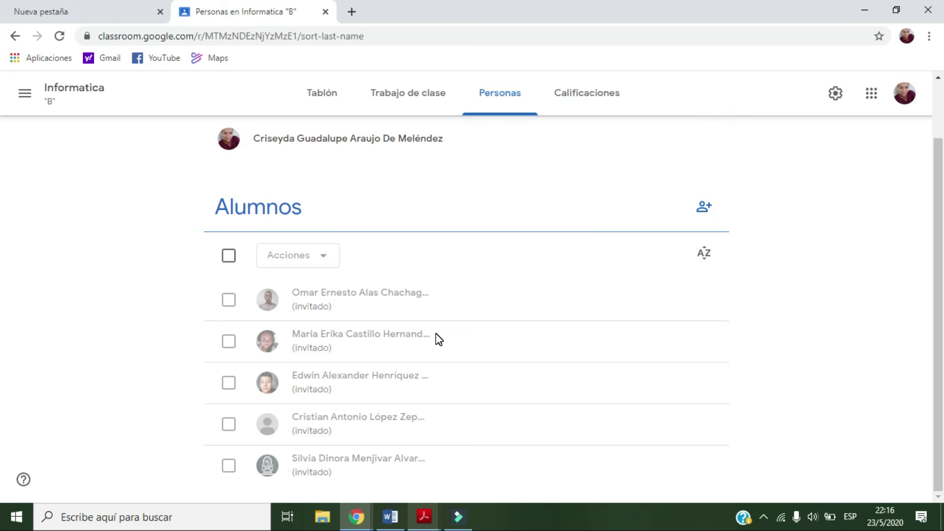
scroll(699, 197, up, 2)
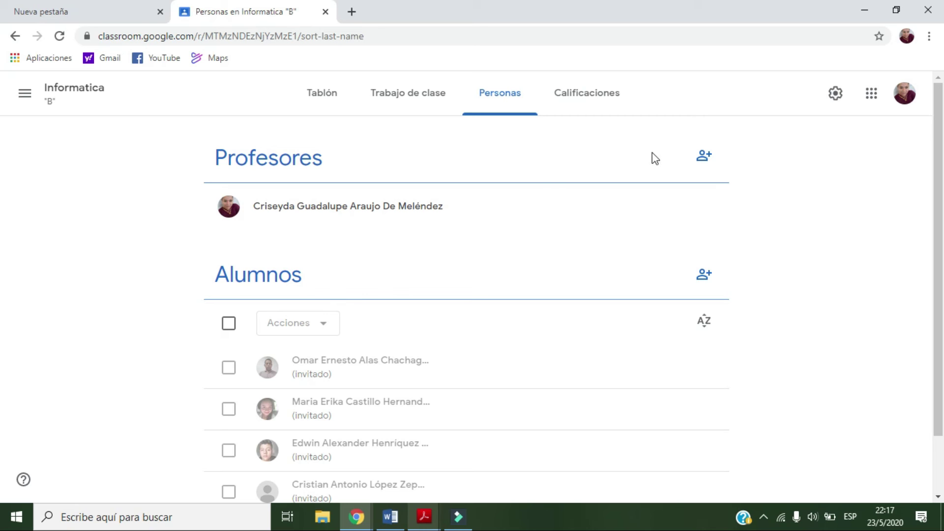
click(704, 156)
Find the co-teacher by name and send the Invitar invitation for Profesores
click(505, 180)
text(s)
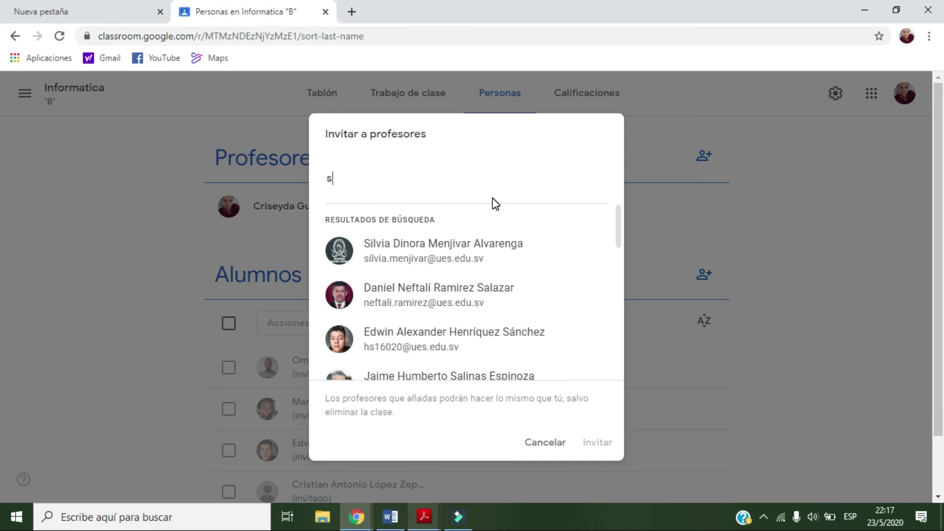
click(475, 296)
click(589, 445)
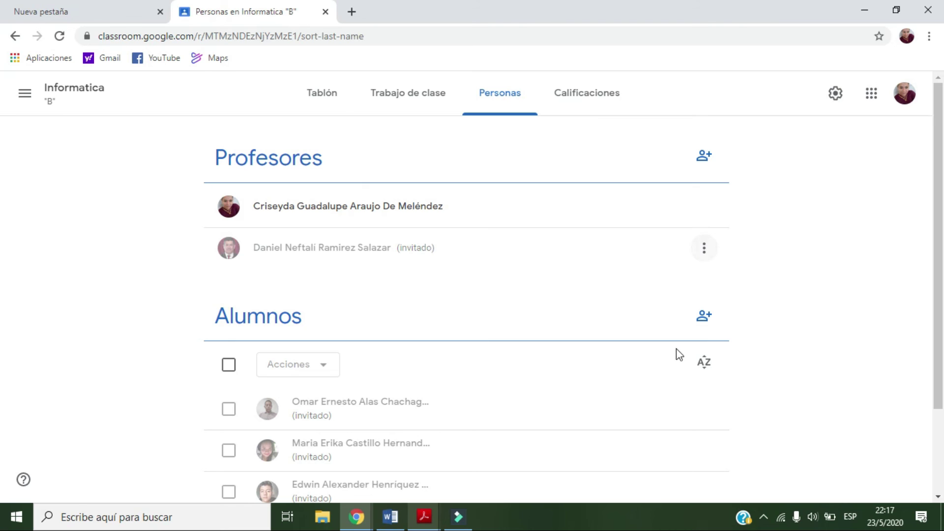
click(705, 251)
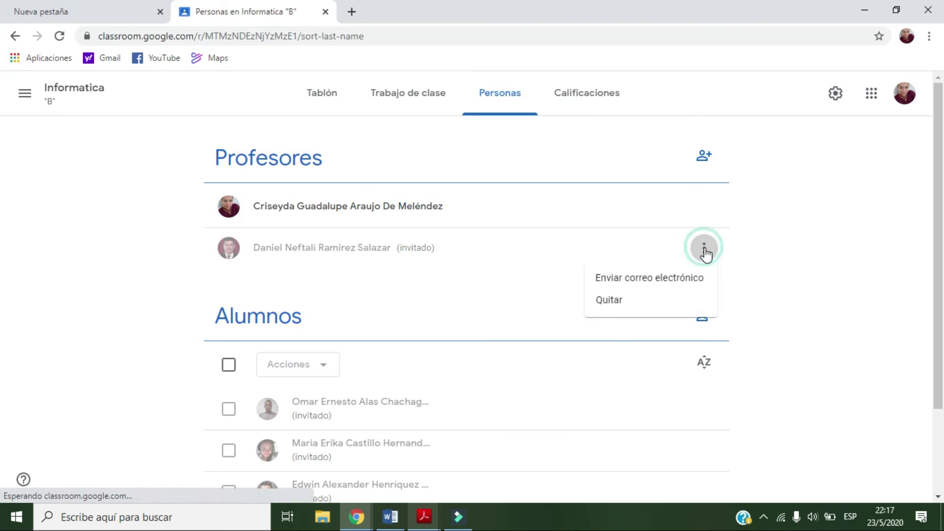
click(758, 236)
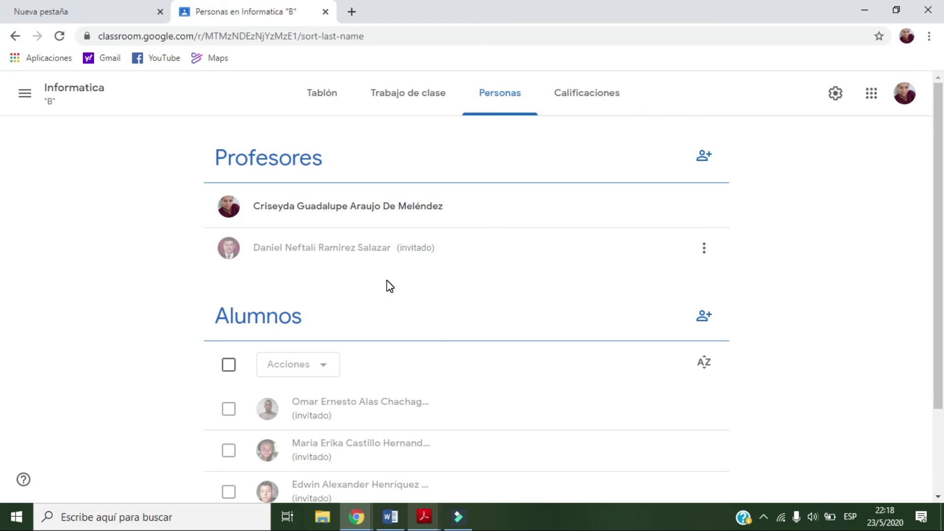
Select all five invited students and choose Enviar correo electrónico from Acciones
scroll(389, 286, down, 1)
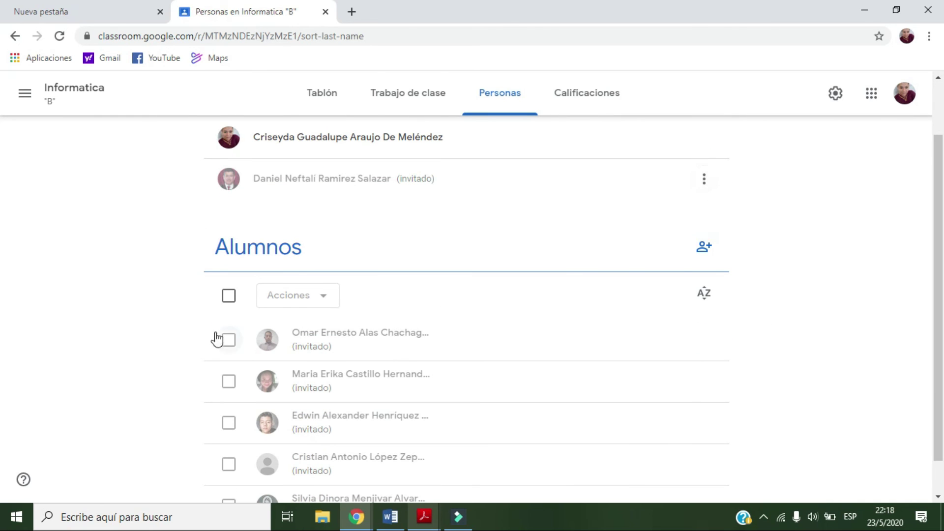
click(321, 296)
click(228, 295)
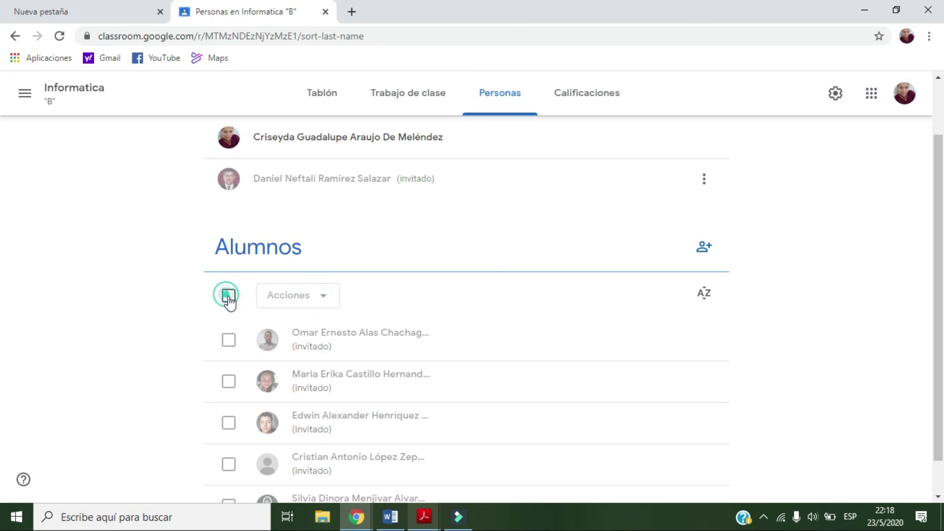
click(322, 303)
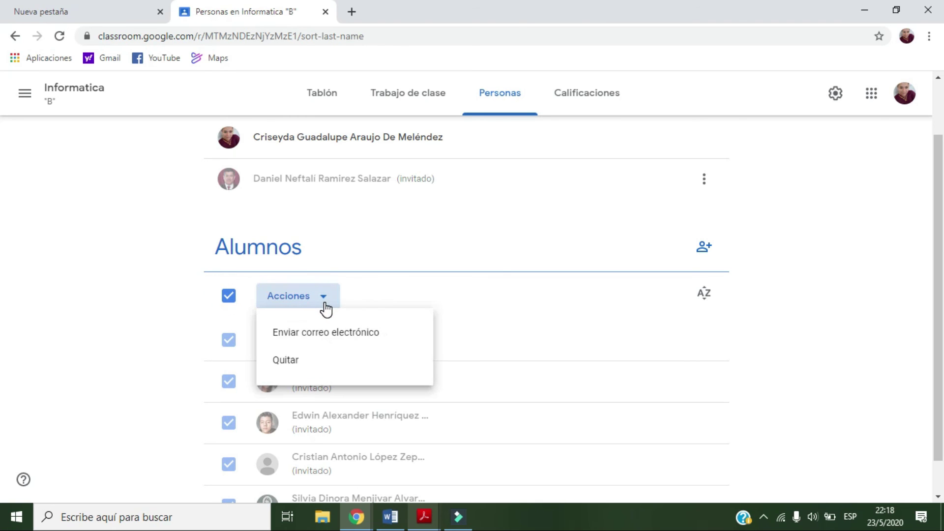
click(327, 308)
click(229, 296)
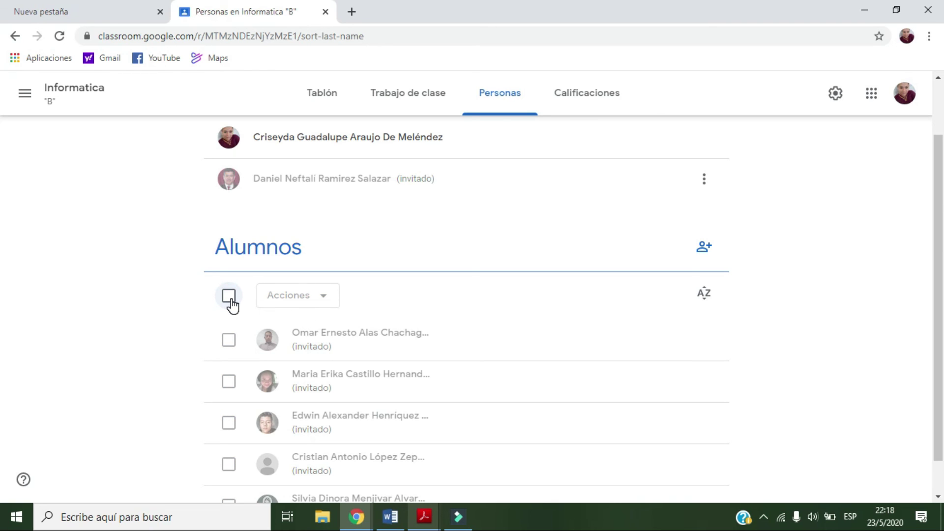
scroll(234, 306, down, 1)
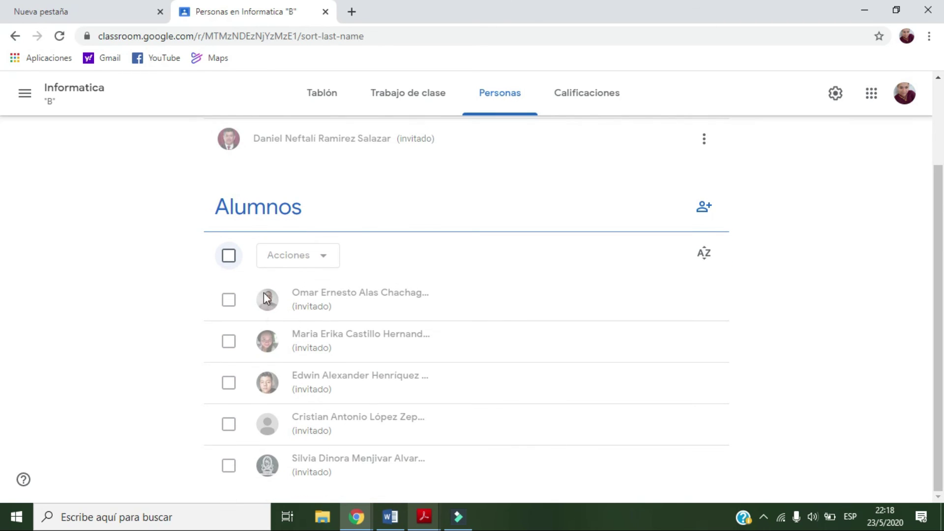
click(230, 259)
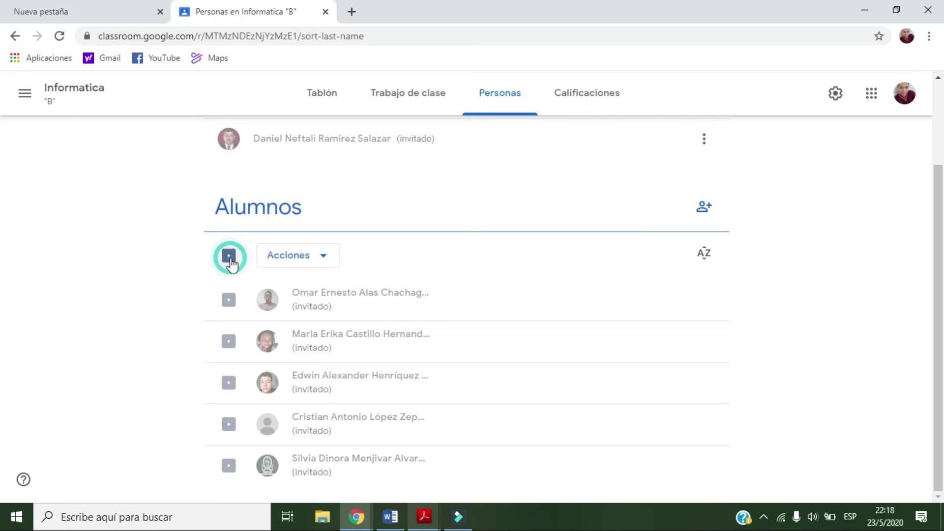
click(318, 258)
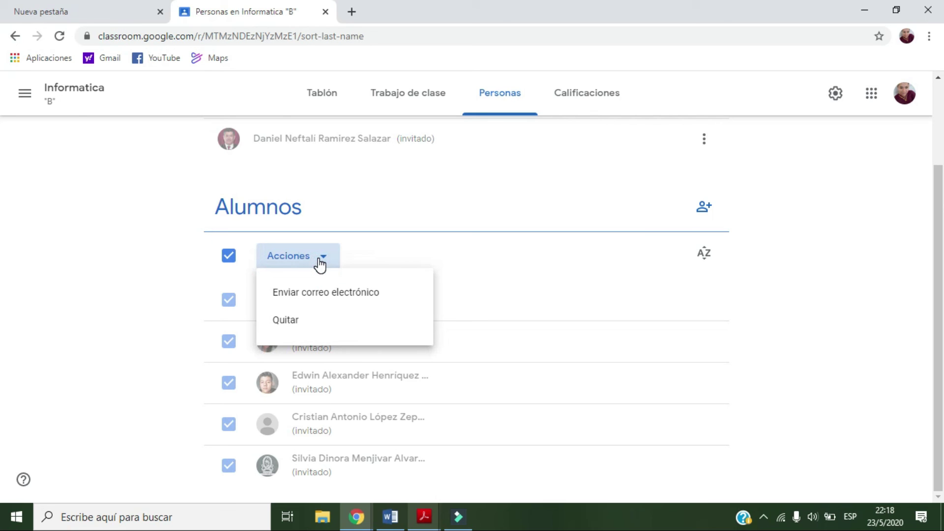
click(322, 295)
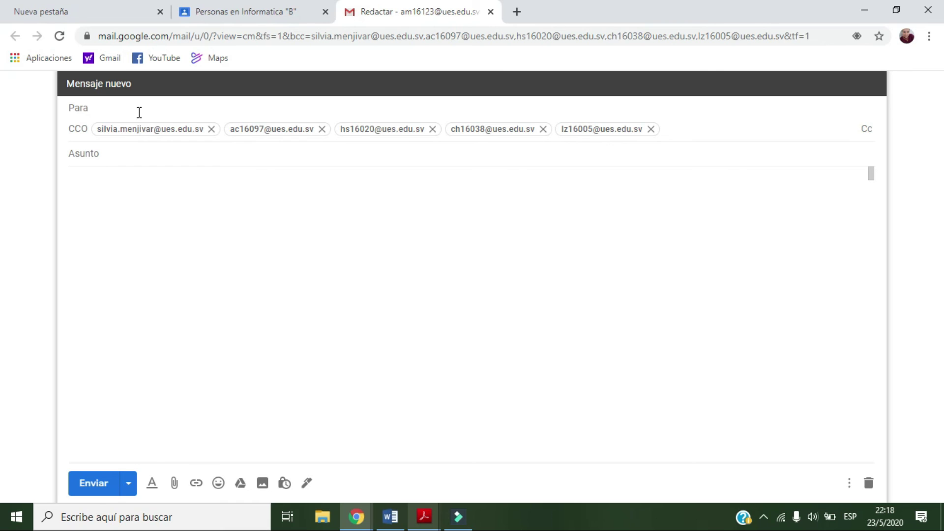
Give the email the subject 'Primera Clase Informática', fixing the accent via spell-check
click(104, 153)
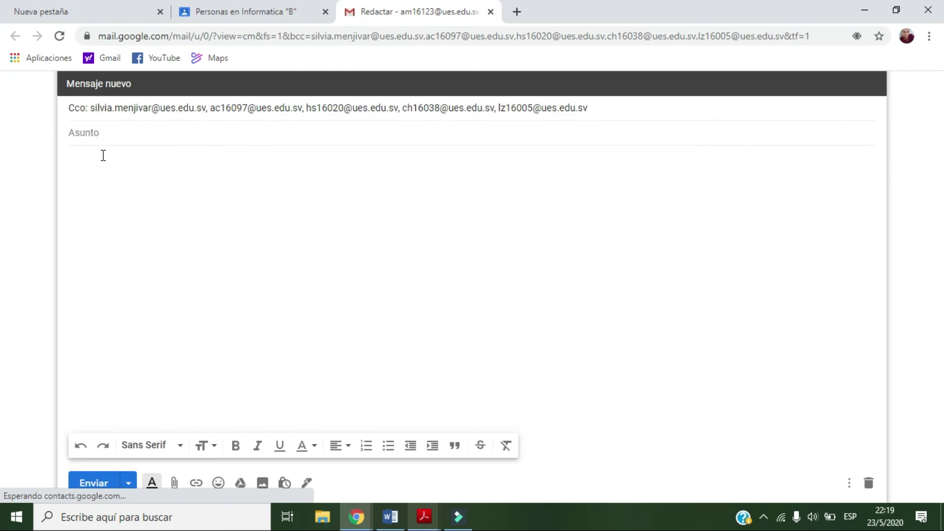
text(Primera )
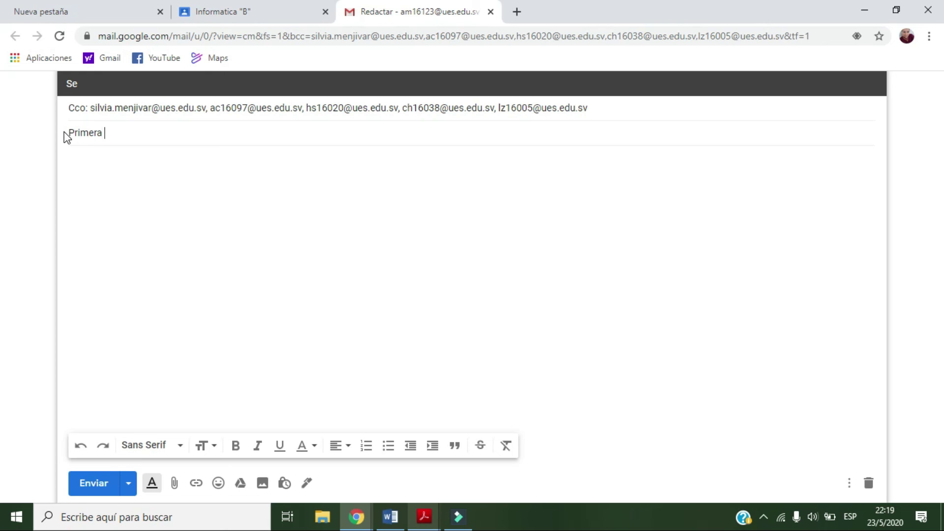
text(Clase Informatica Pro)
key(BackSpace)
key(BackSpace)
key(BackSpace)
right_click(164, 133)
click(192, 150)
click(84, 185)
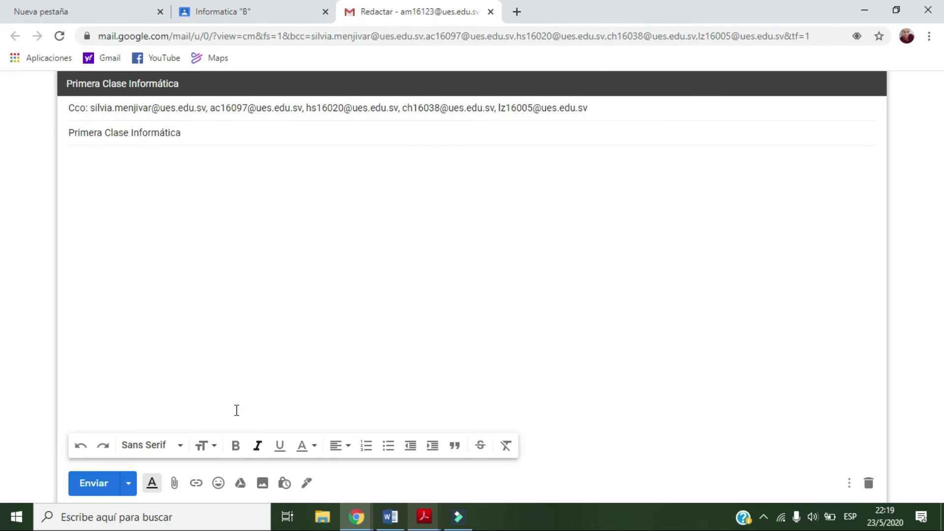
Copy the class code from the Classroom class page and return to the Gmail draft
key(ctrl+shift+Tab)
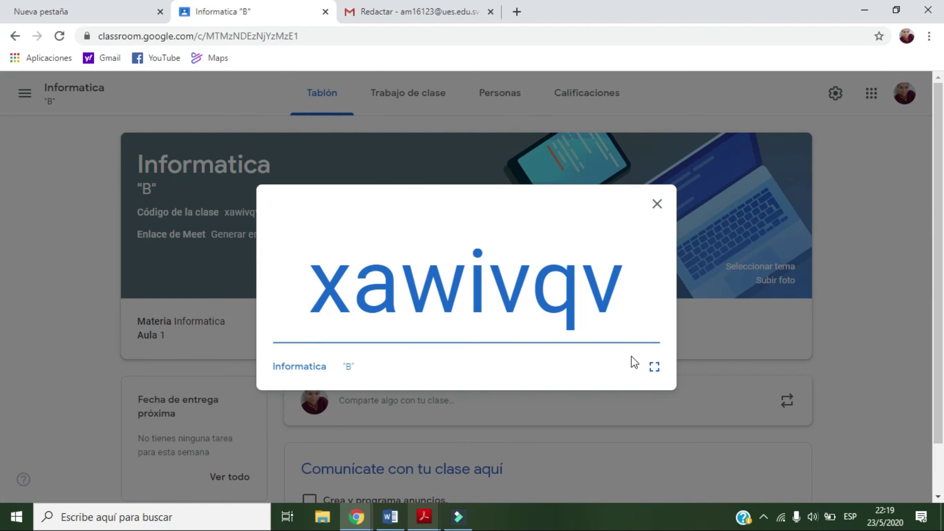
drag(320, 291, 613, 270)
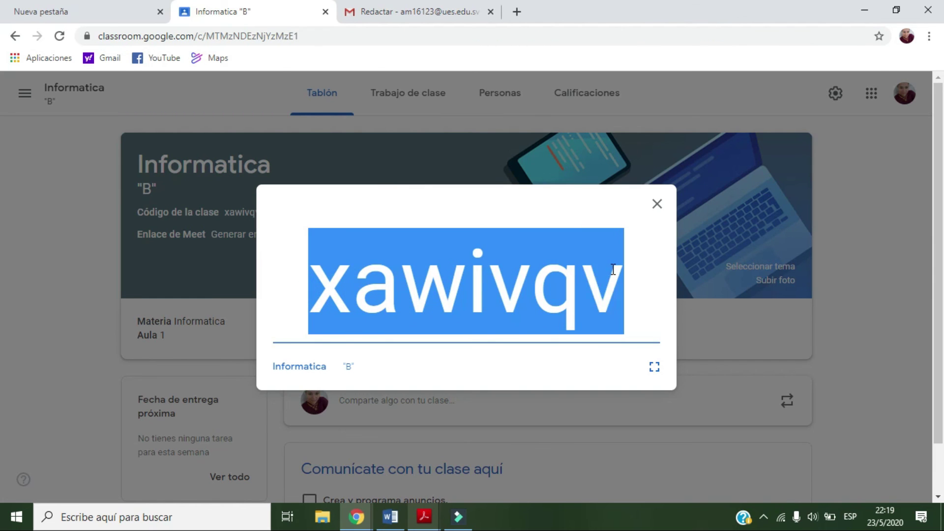
right_click(584, 270)
click(611, 281)
click(401, 11)
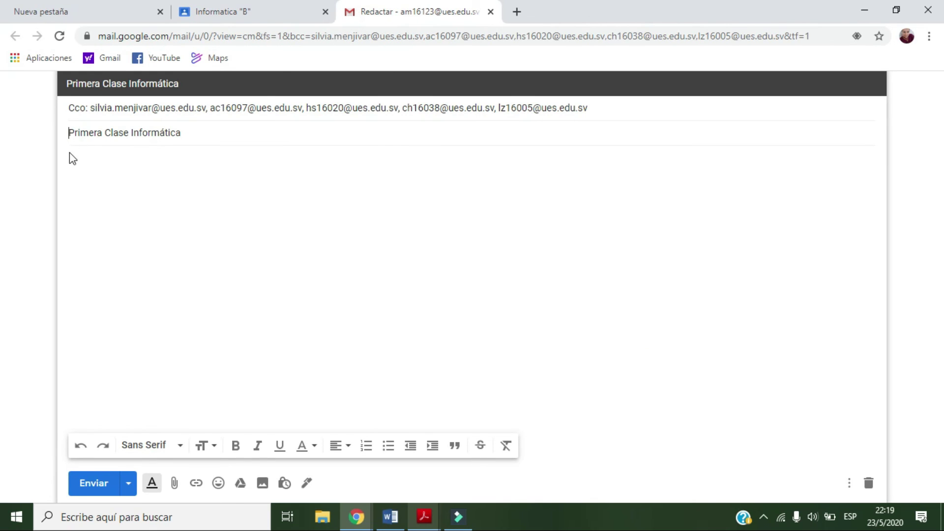
text(Co)
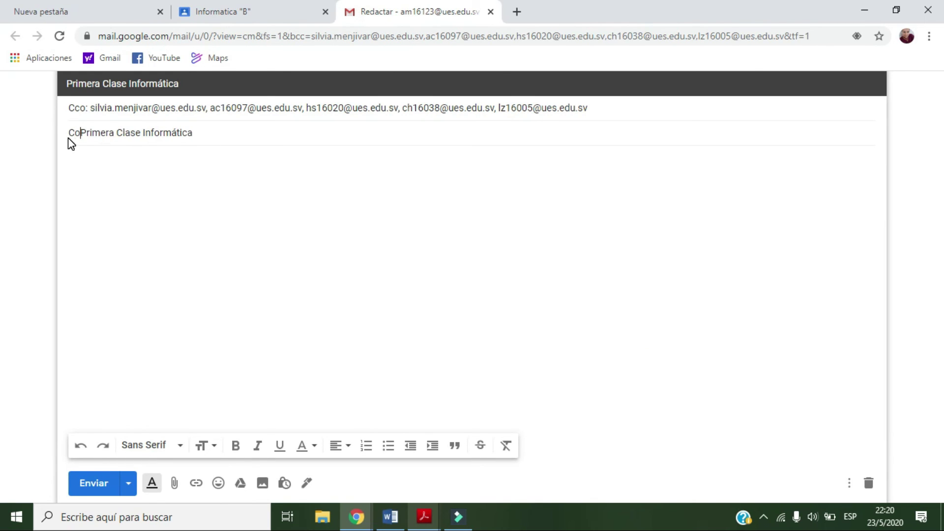
text(digo)
key(Delete)
key(Delete)
key(Delete)
key(Delete)
key(Delete)
key(Delete)
key(Delete)
key(Delete)
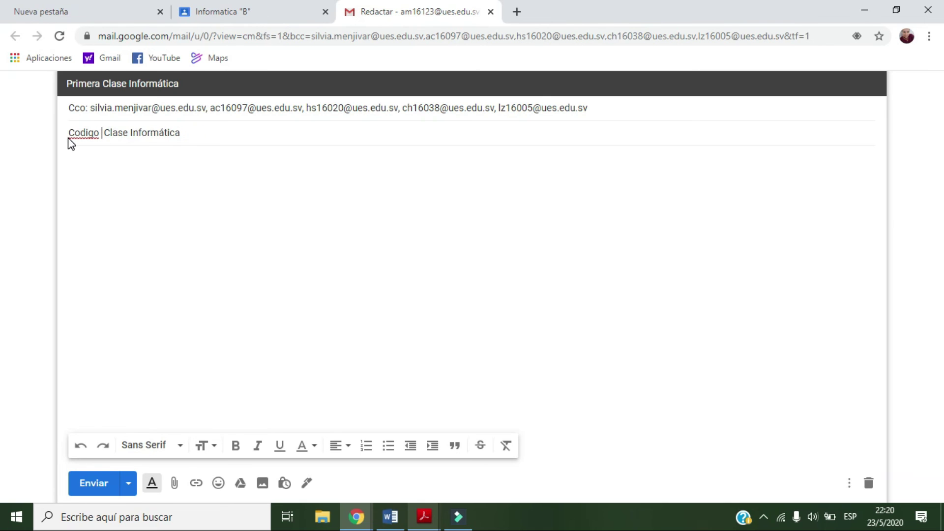
click(94, 160)
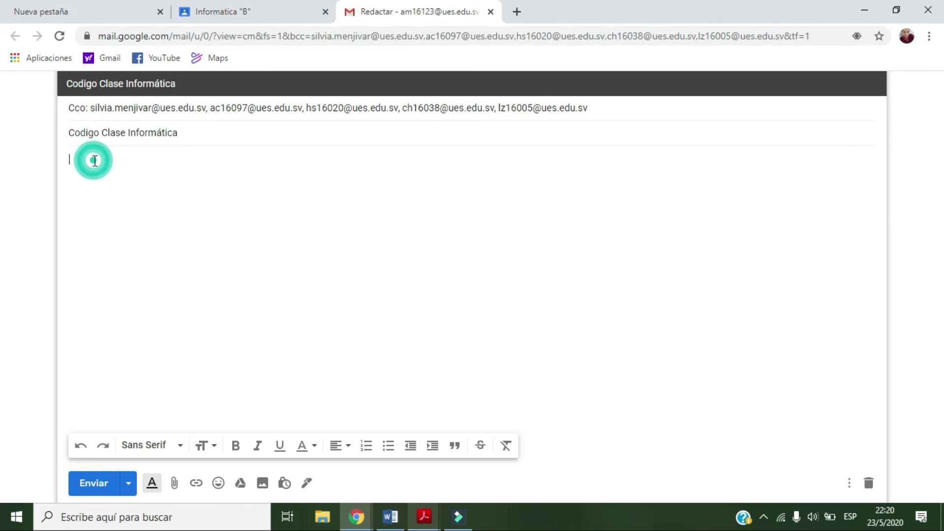
right_click(95, 161)
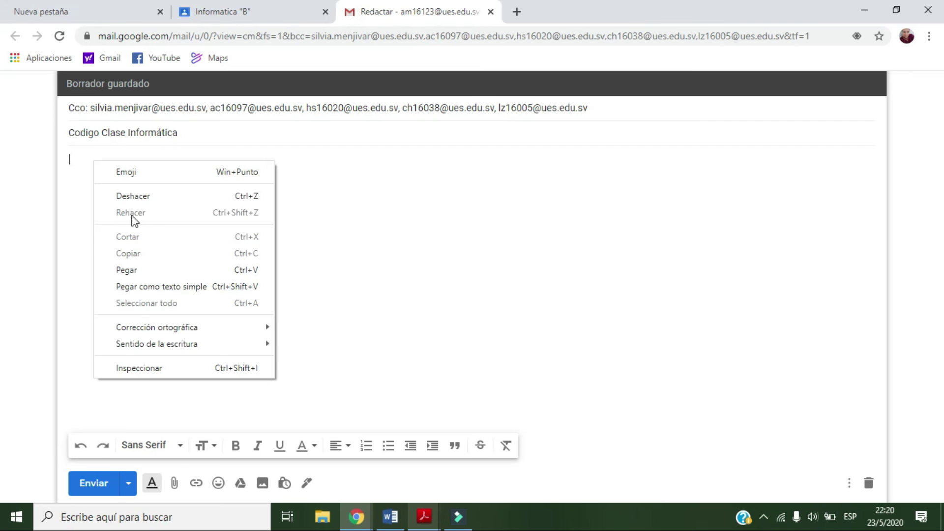
click(144, 269)
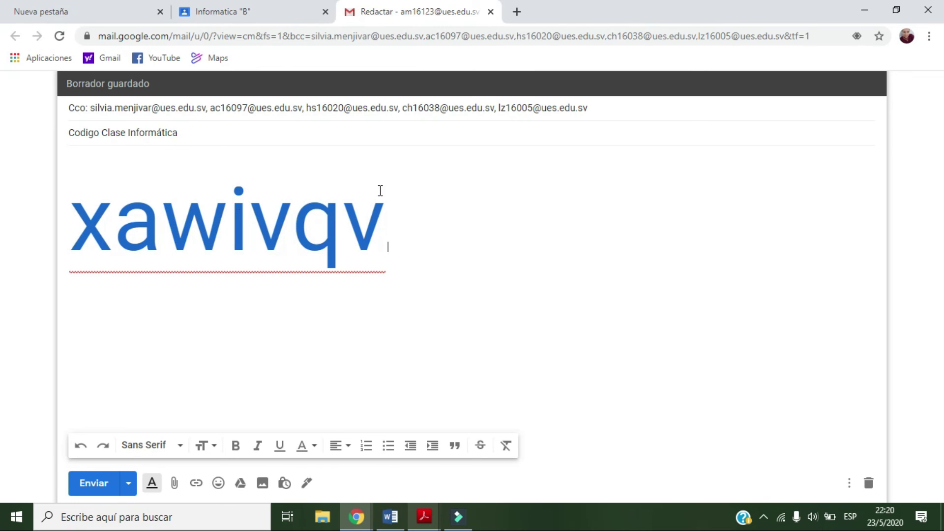
click(88, 486)
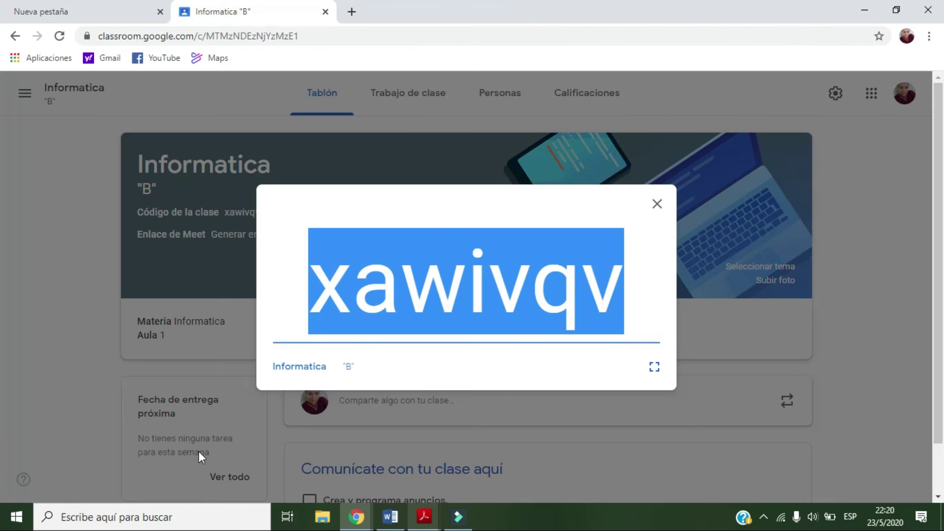
Close the class code display and start an email to the invited co-teacher from Personas
click(658, 205)
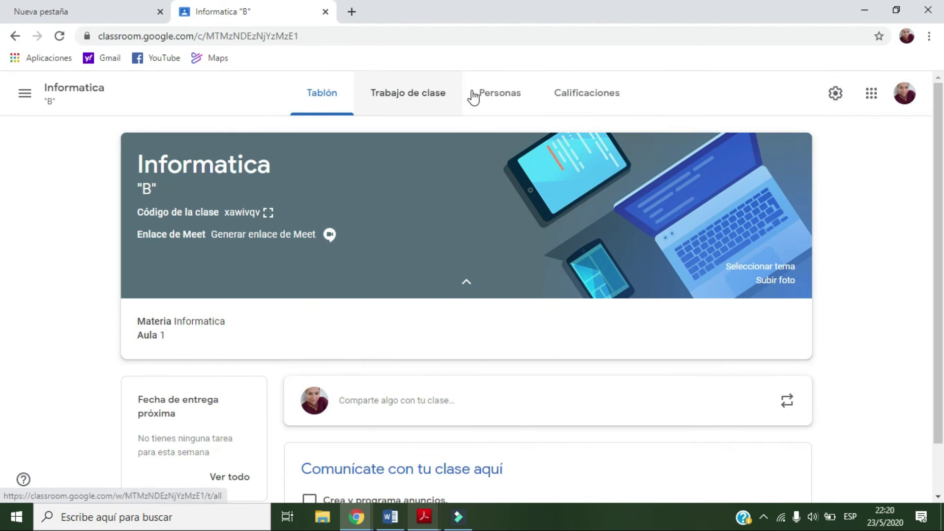
click(503, 97)
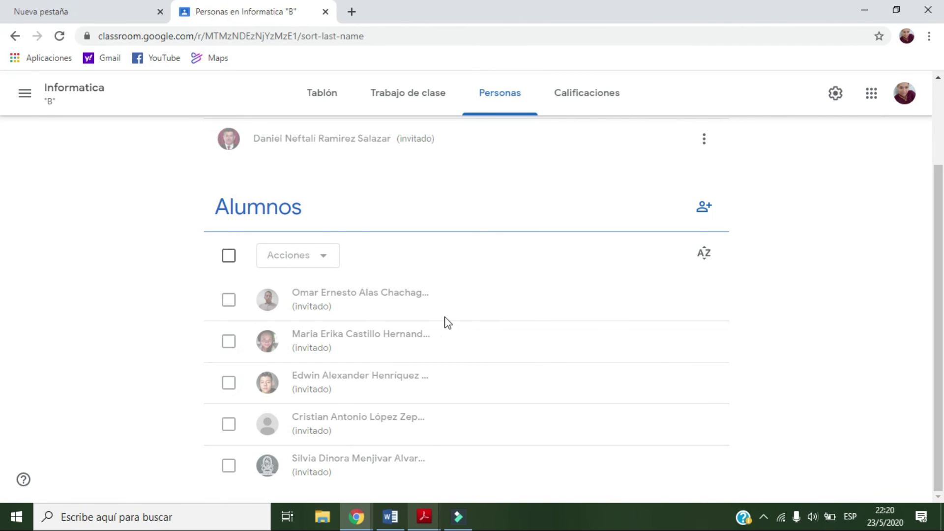
scroll(518, 181, up, 3)
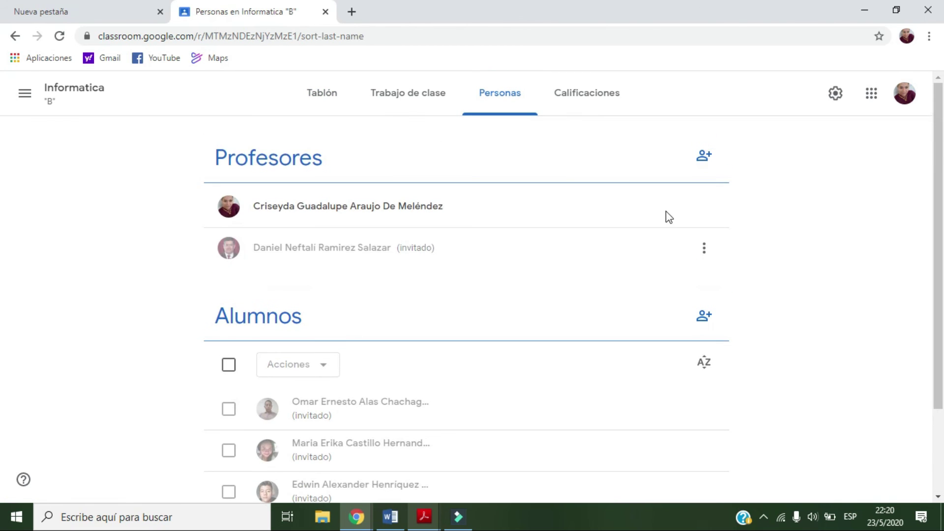
click(703, 254)
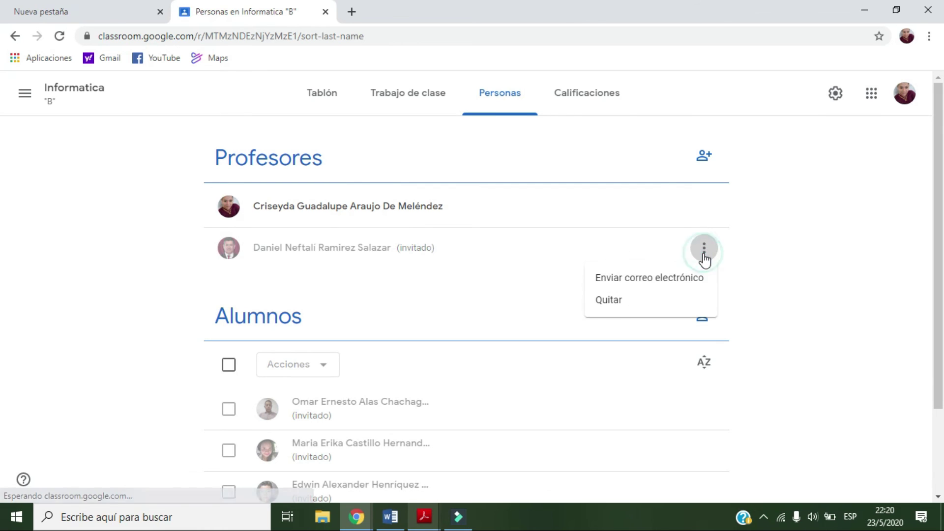
click(665, 279)
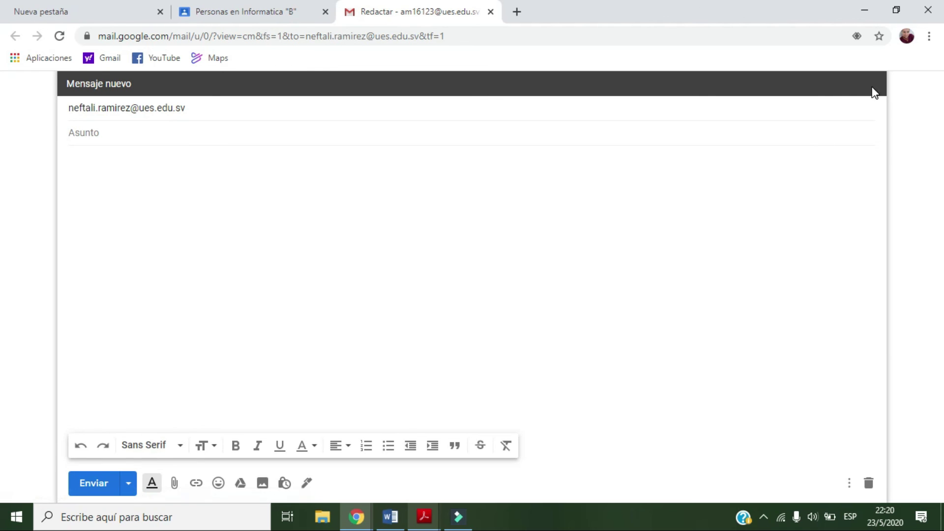
Return to the Informatica "B" people page, leaving the co-teacher draft unsent
click(246, 10)
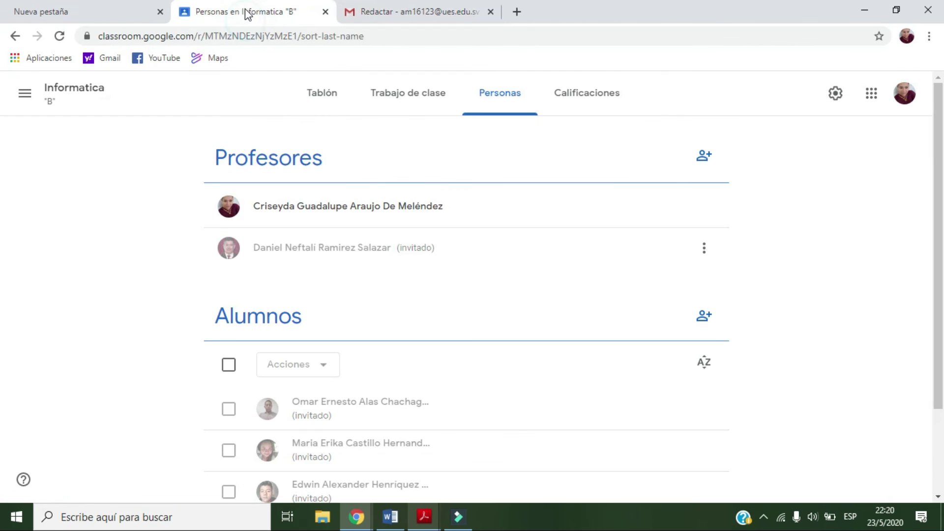
Check the empty Calificaciones page, then go back to the Tablón stream
click(578, 98)
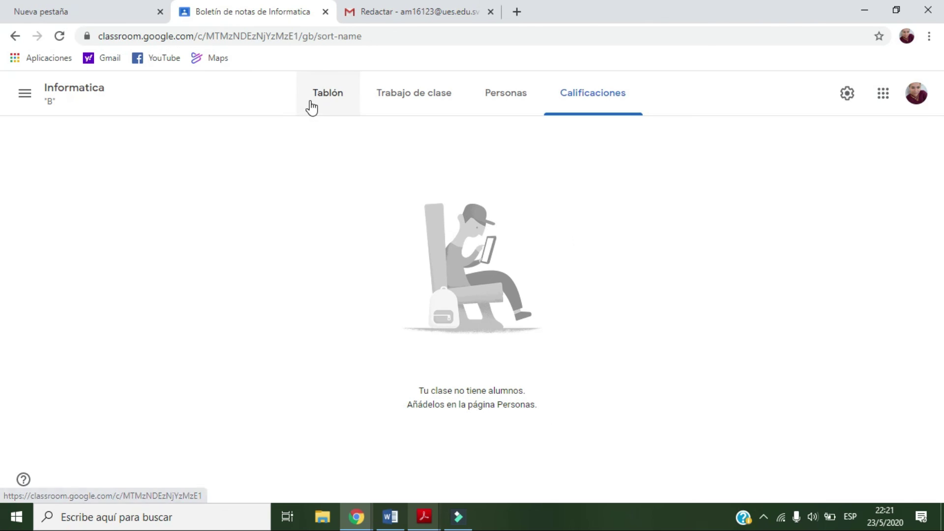
click(326, 97)
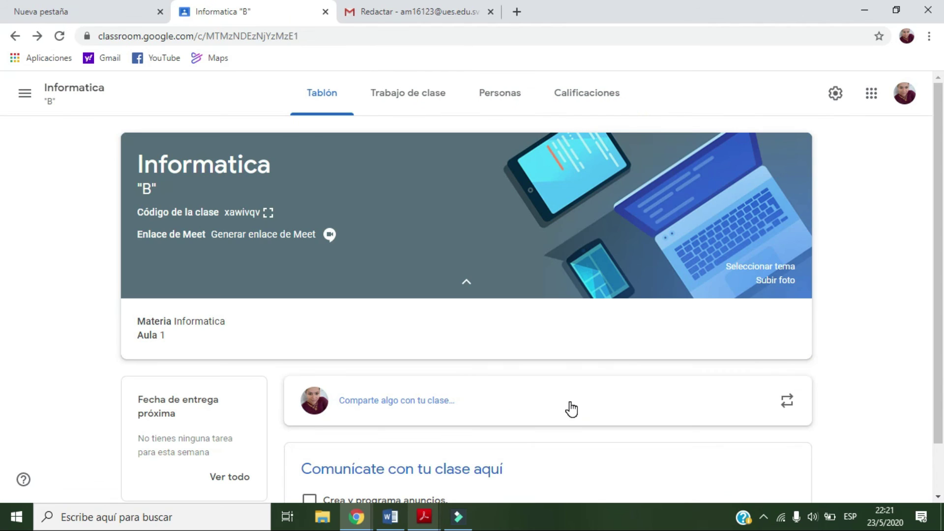